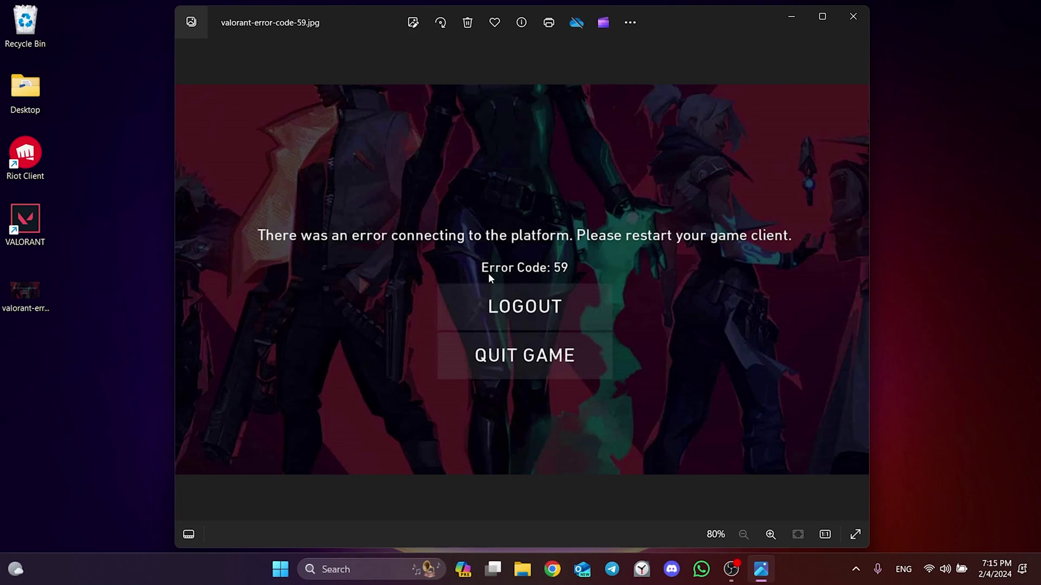
Close the VALORANT Error Code 59 screenshot in Photos so the desktop shows
{"action": "left_click", "coordinate": [853, 16]}
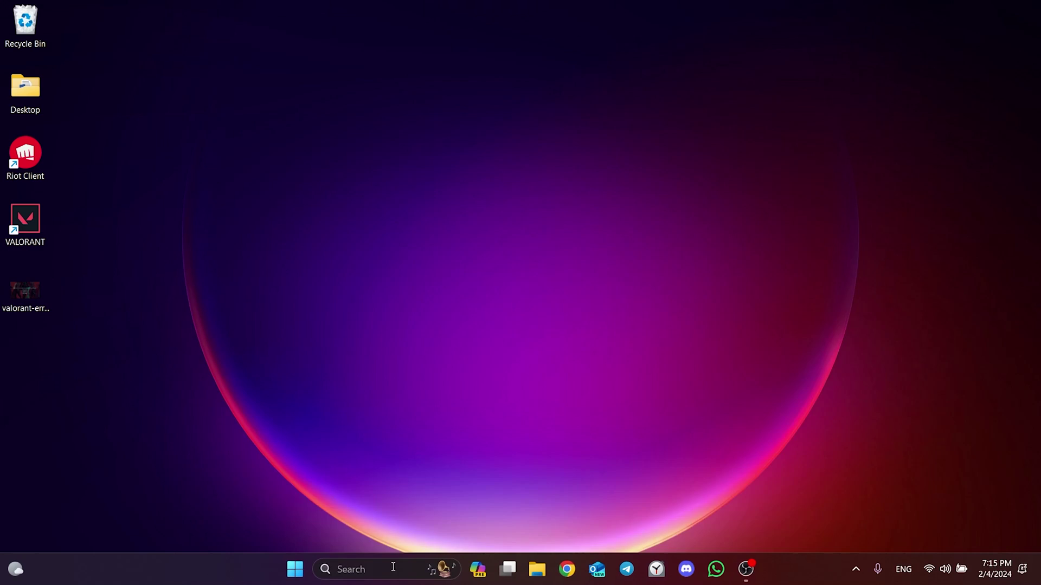
Open Control Panel's Uninstall a program list through Windows search
{"action": "left_click", "coordinate": [393, 567]}
{"action": "type", "text": "control panel"}
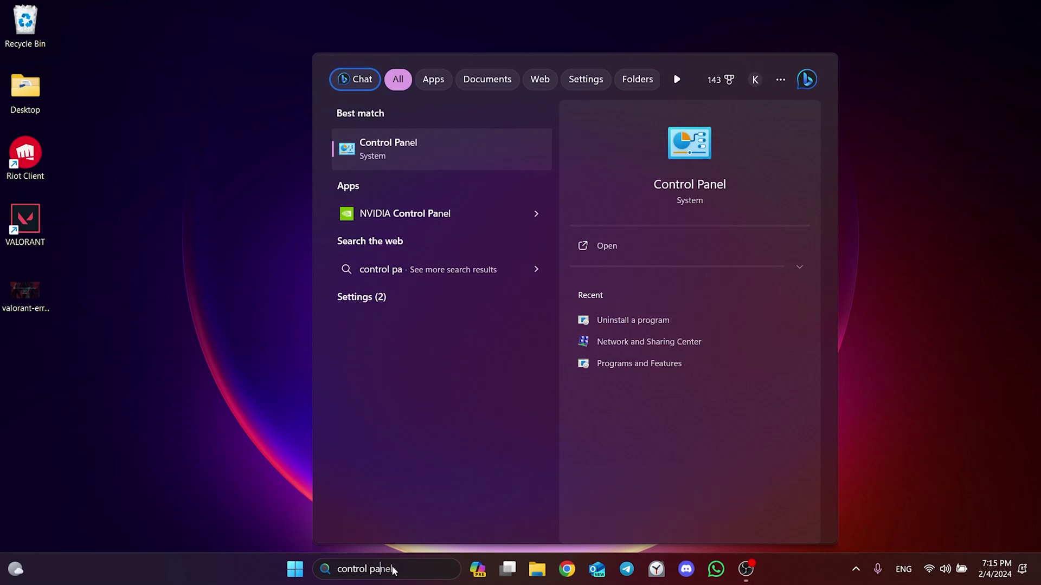
{"action": "left_click", "coordinate": [398, 163]}
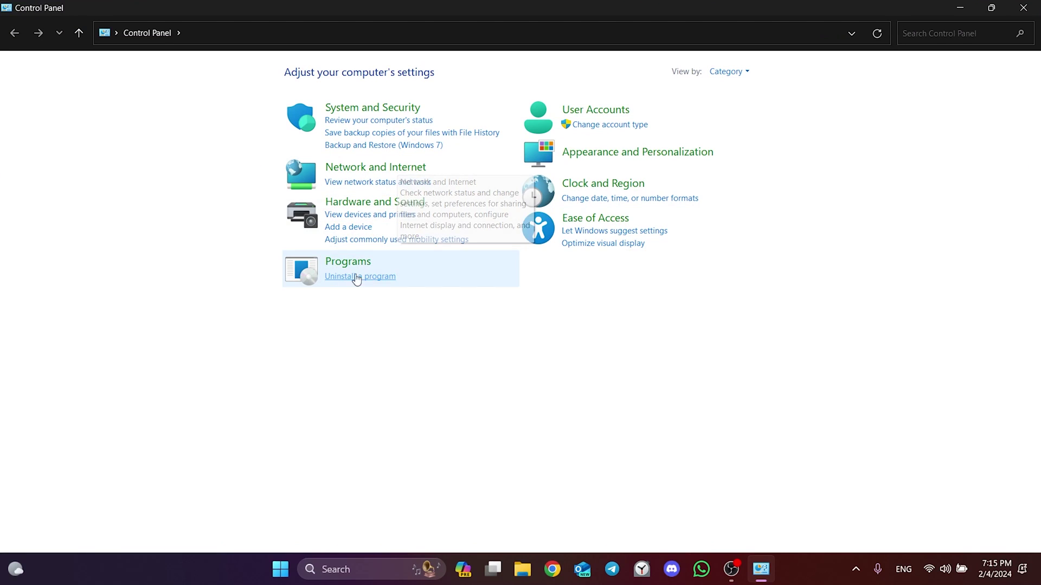
{"action": "left_click", "coordinate": [357, 278]}
Uninstall Riot Vanguard, confirm the removal with Yes, and close the window
{"action": "key", "text": "r"}
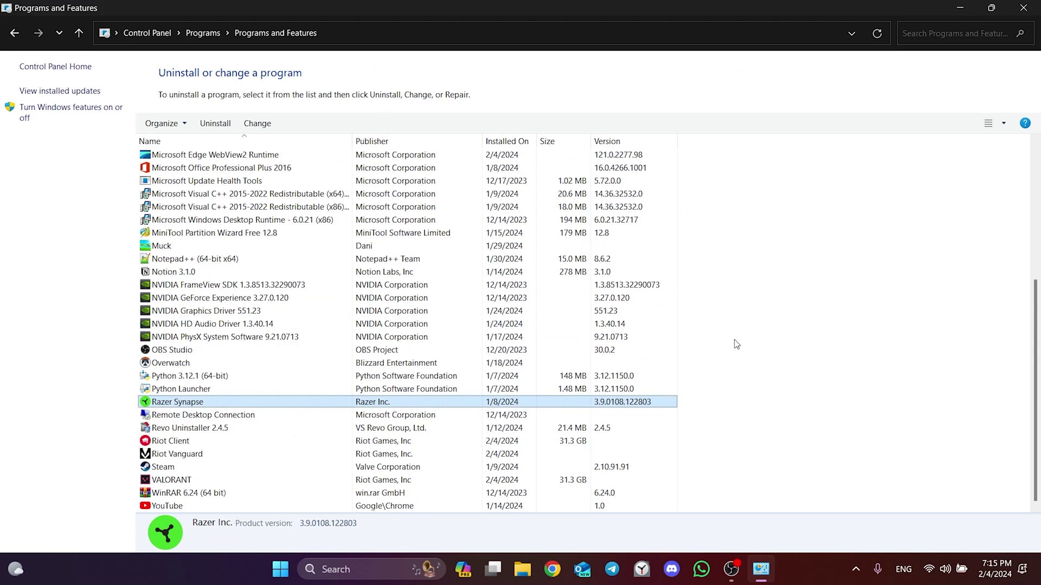
{"action": "left_click", "coordinate": [222, 457]}
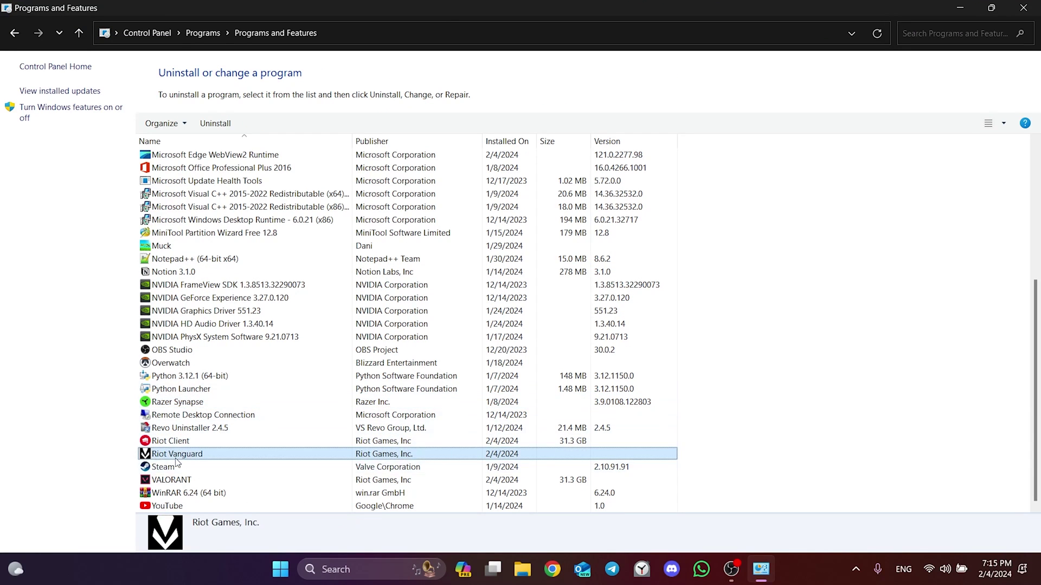
{"action": "right_click", "coordinate": [165, 462]}
{"action": "left_click", "coordinate": [211, 472]}
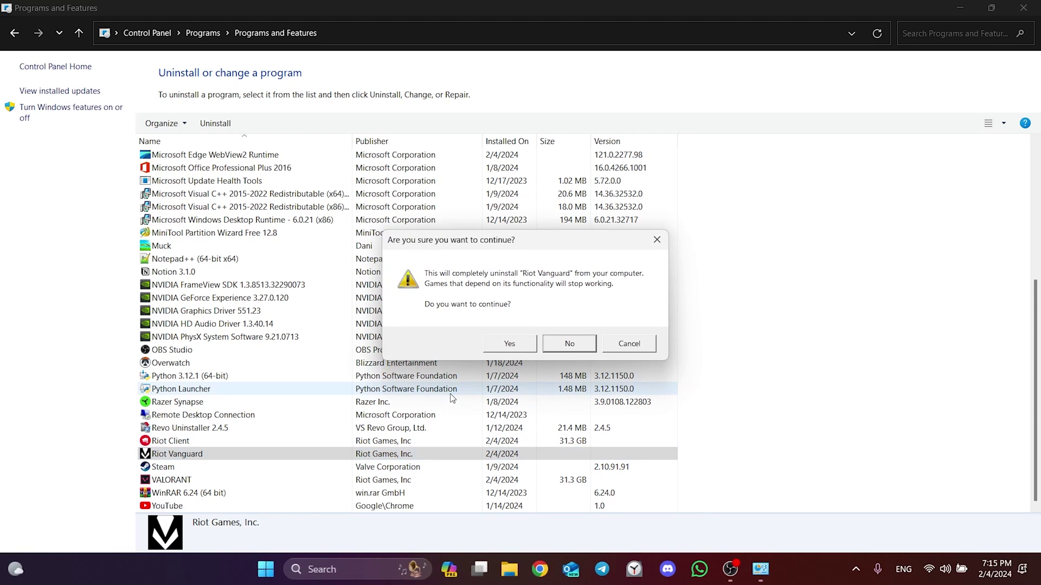
{"action": "left_click", "coordinate": [511, 343]}
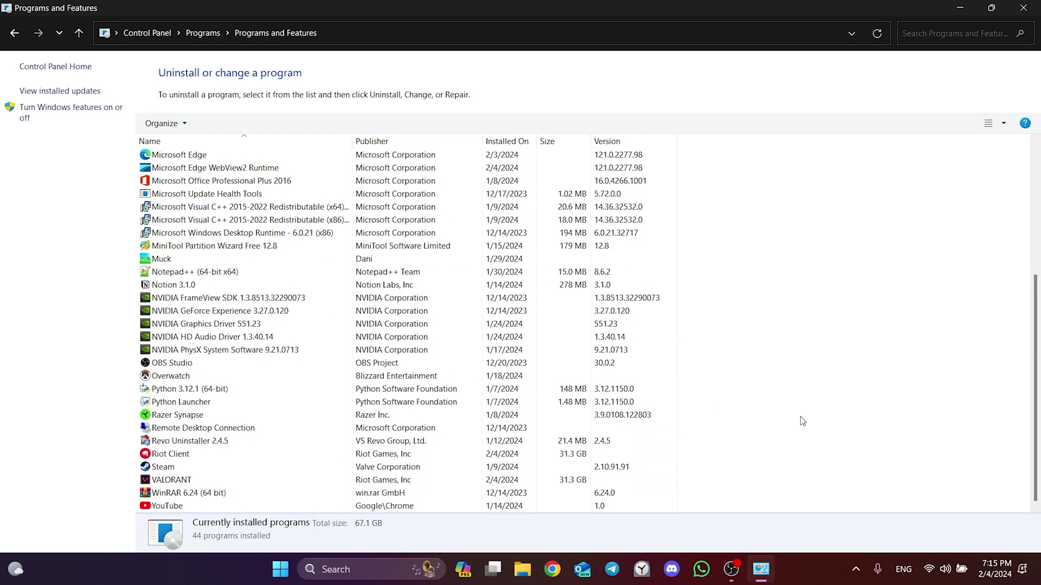
{"action": "left_click", "coordinate": [1024, 7]}
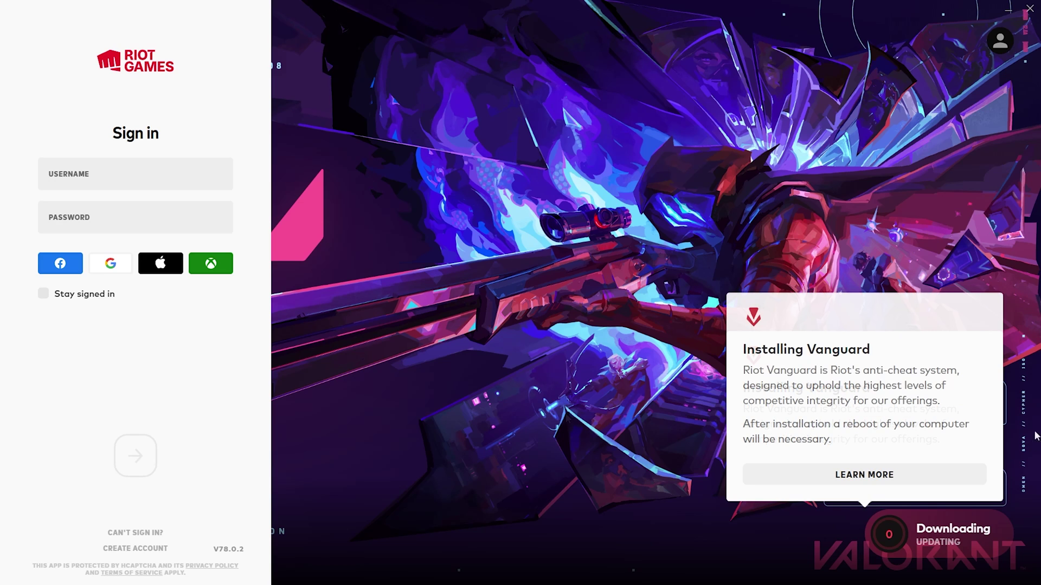
Close Riot Client and verify Riot Vanguard is listed again among Control Panel's installed programs
{"action": "left_click", "coordinate": [1029, 8]}
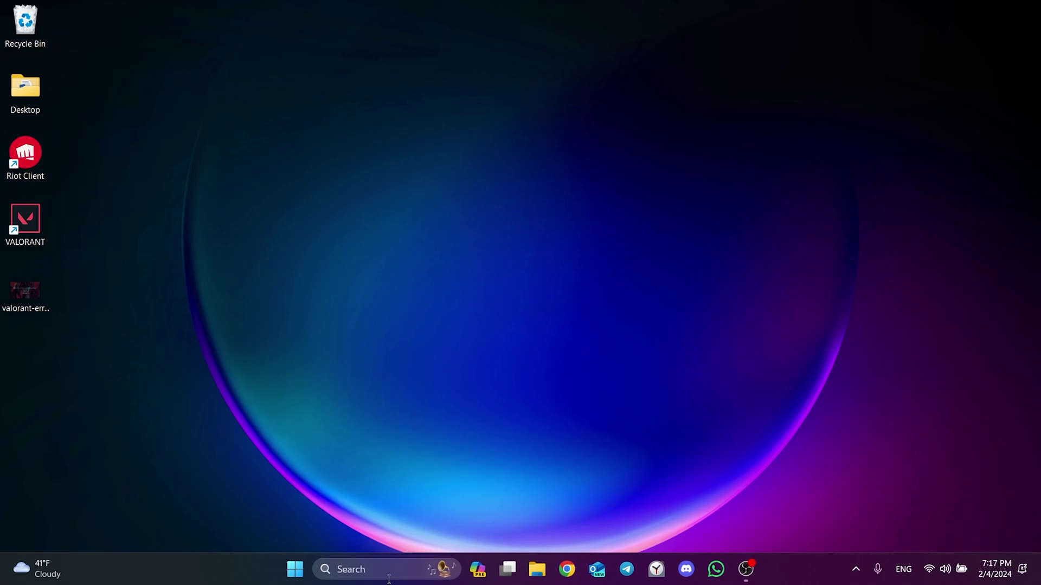
{"action": "left_click", "coordinate": [367, 580]}
{"action": "type", "text": "control Panel"}
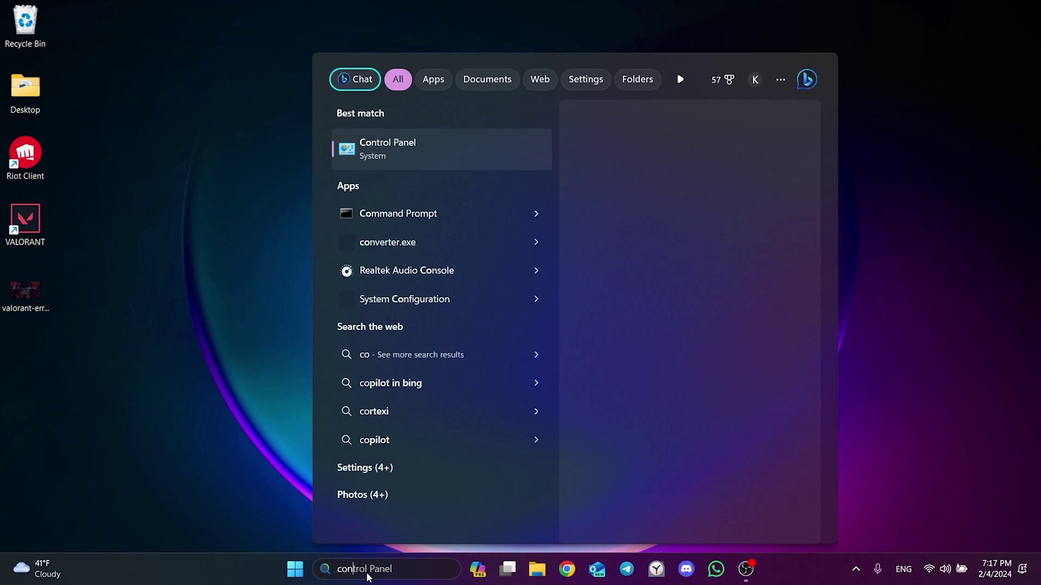
{"action": "key", "text": "Return"}
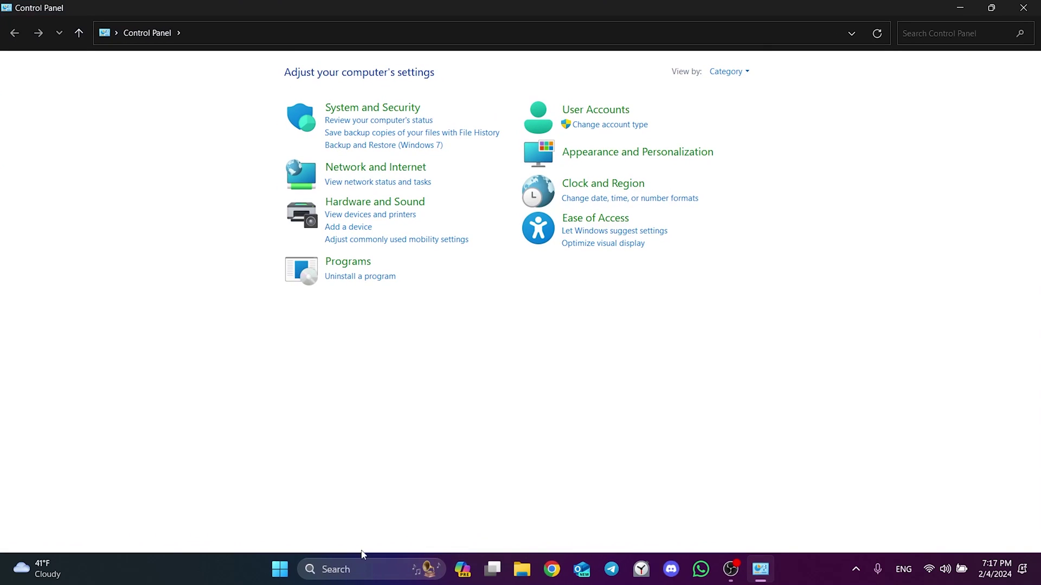
{"action": "left_click", "coordinate": [372, 277]}
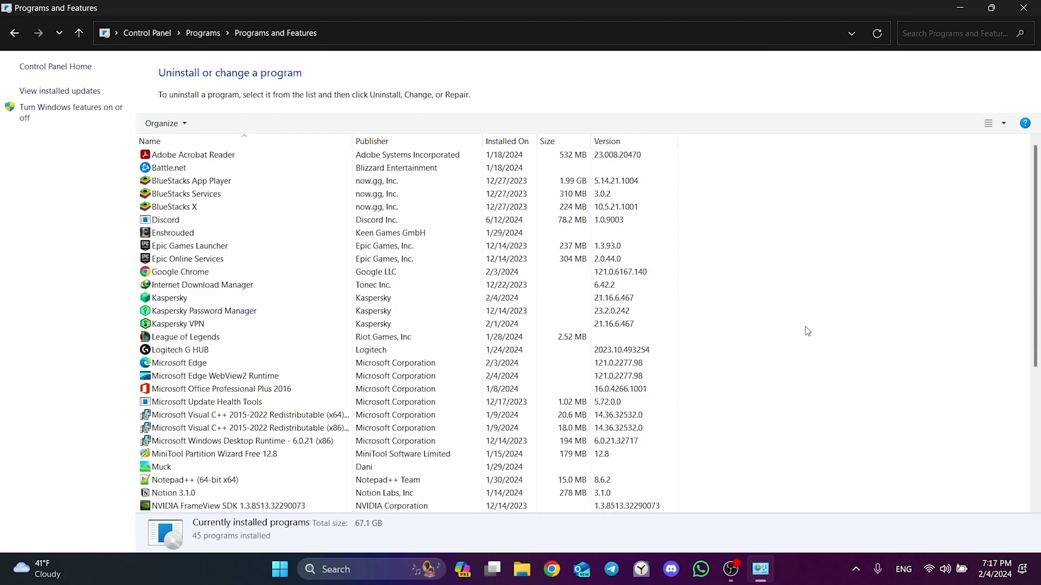
{"action": "key", "text": "r"}
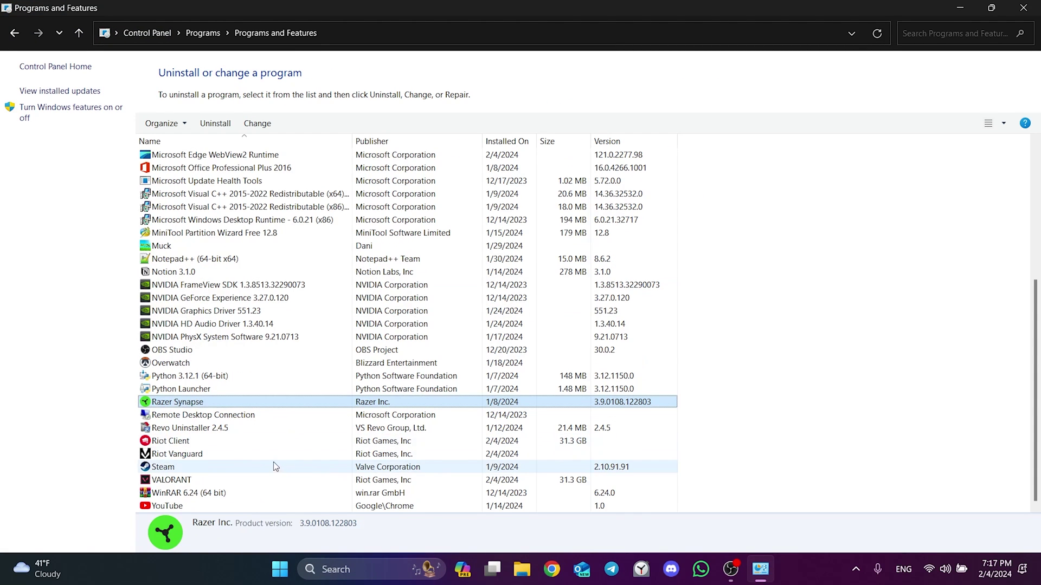
{"action": "left_click", "coordinate": [256, 455]}
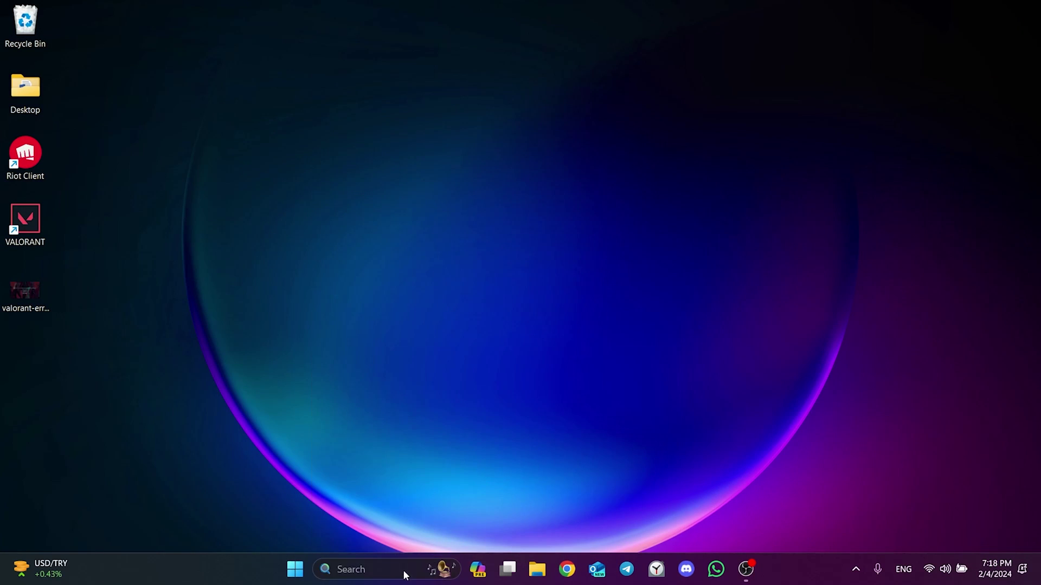
Open the Services console, jump to the vgc service, and bring up its actions
{"action": "left_click", "coordinate": [402, 570]}
{"action": "type", "text": "services"}
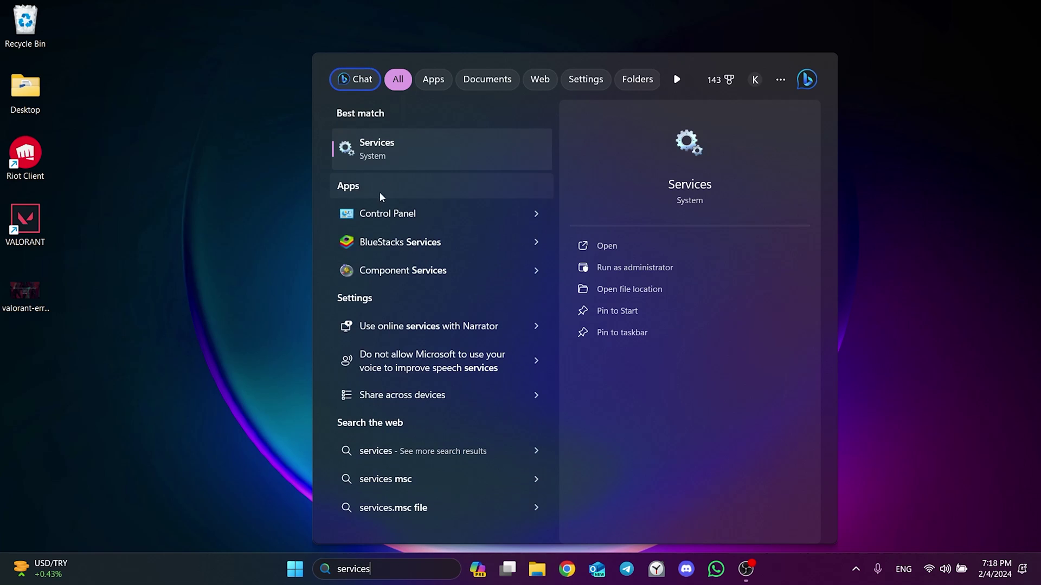
{"action": "left_click", "coordinate": [379, 161]}
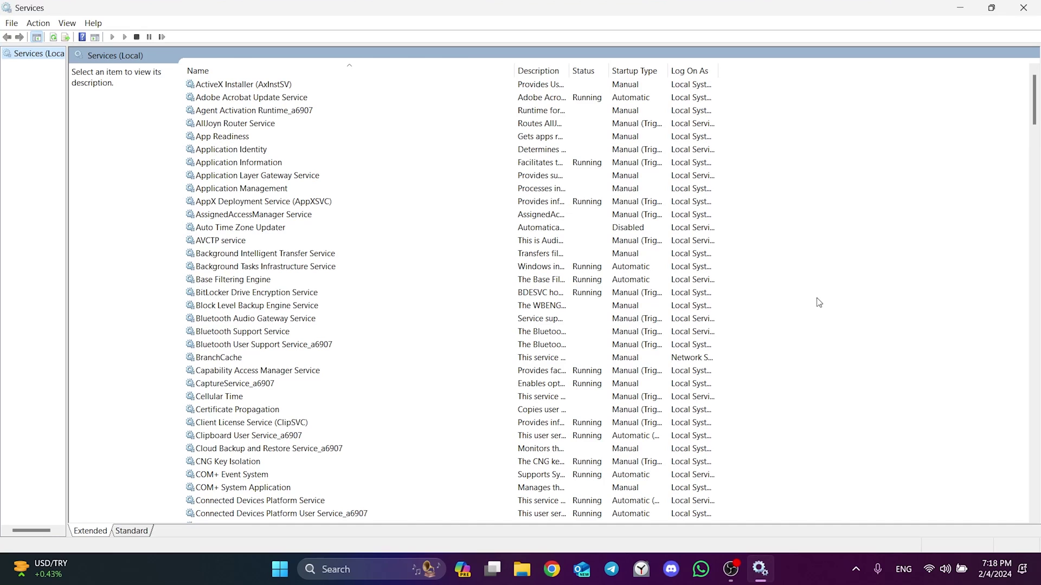
{"action": "type", "text": "vgc"}
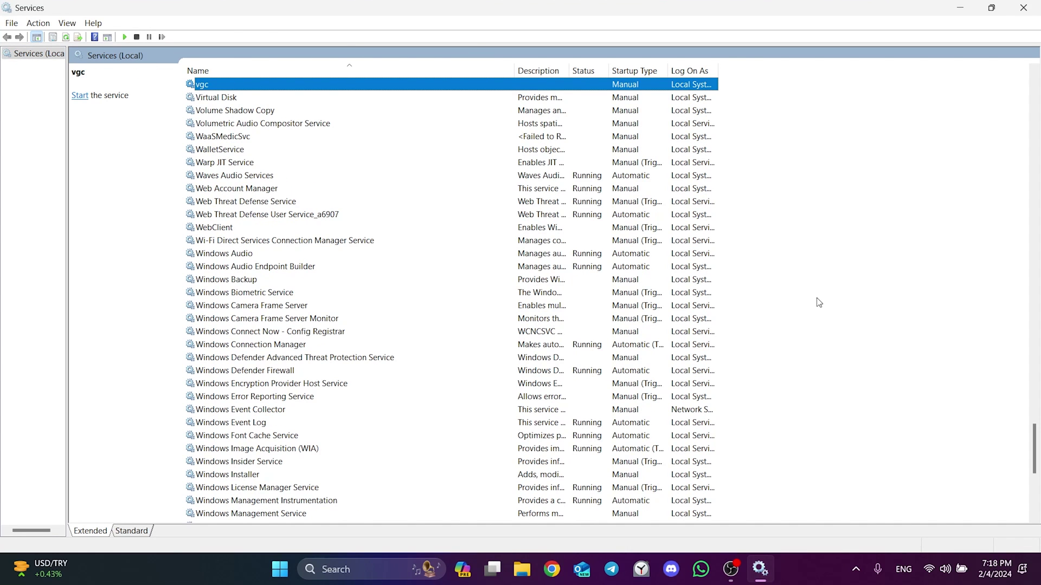
{"action": "scroll", "coordinate": [819, 303], "scroll_direction": "up", "scroll_amount": 1}
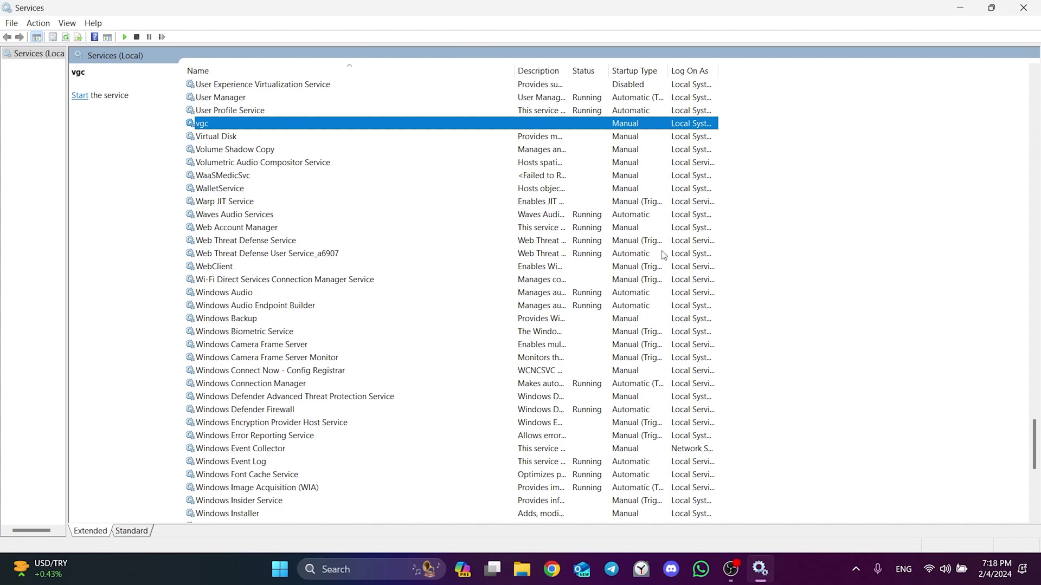
{"action": "right_click", "coordinate": [219, 130]}
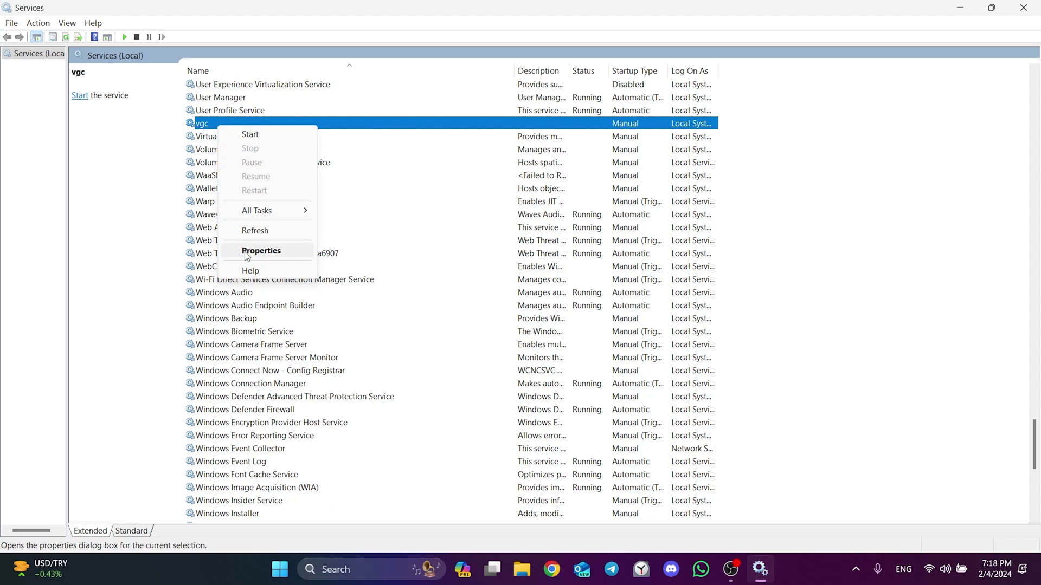
In vgc's properties, set Startup type to Automatic, start the service, and apply
{"action": "left_click", "coordinate": [263, 251]}
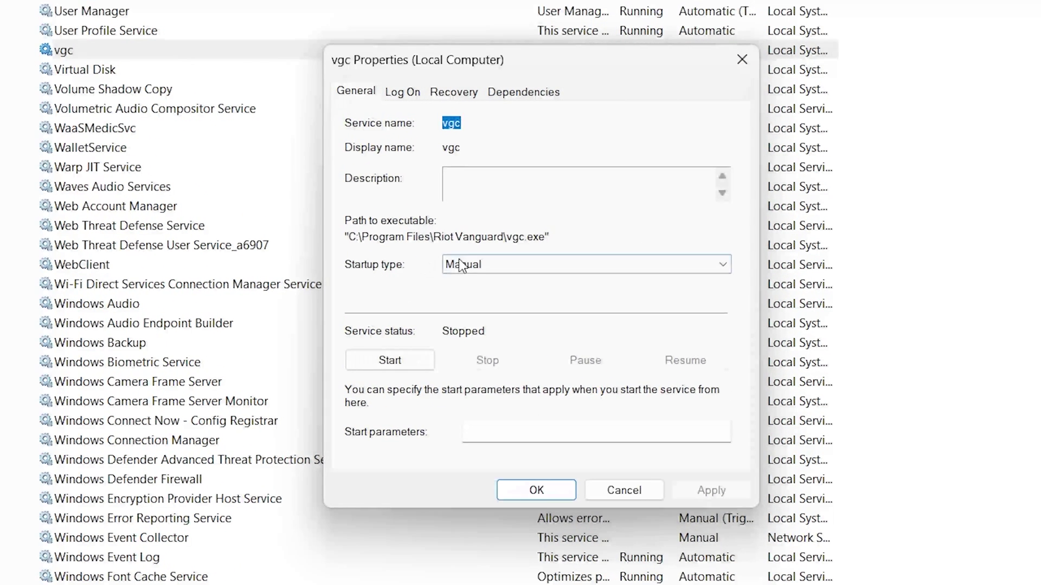
{"action": "left_click", "coordinate": [476, 265]}
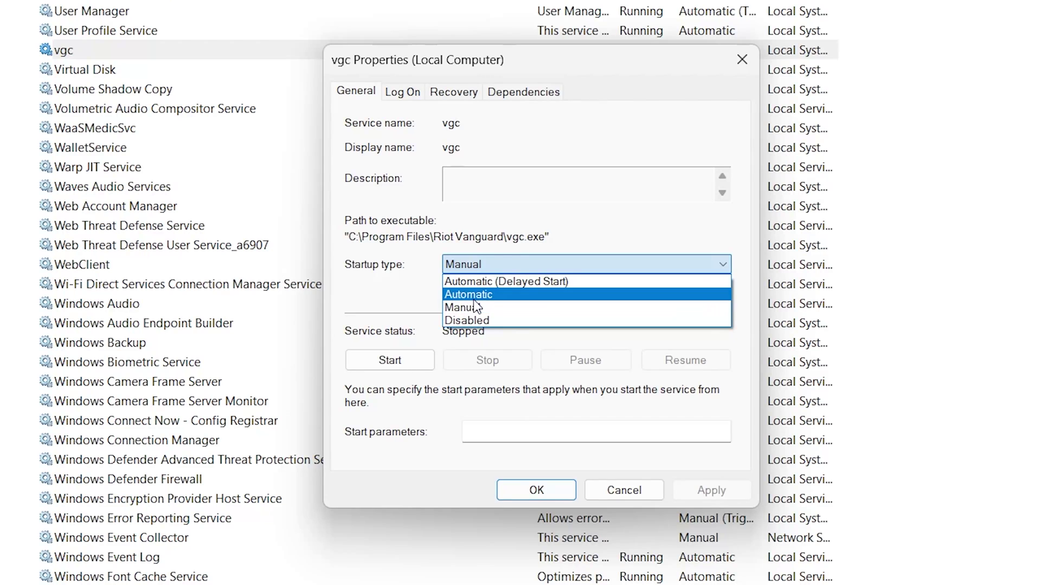
{"action": "left_click", "coordinate": [478, 296]}
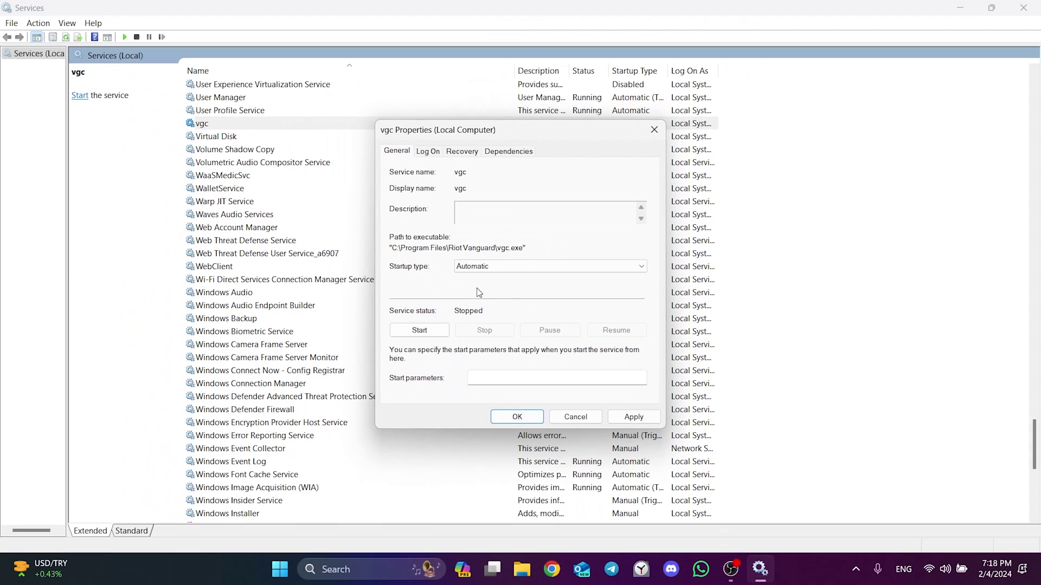
{"action": "left_click", "coordinate": [421, 332]}
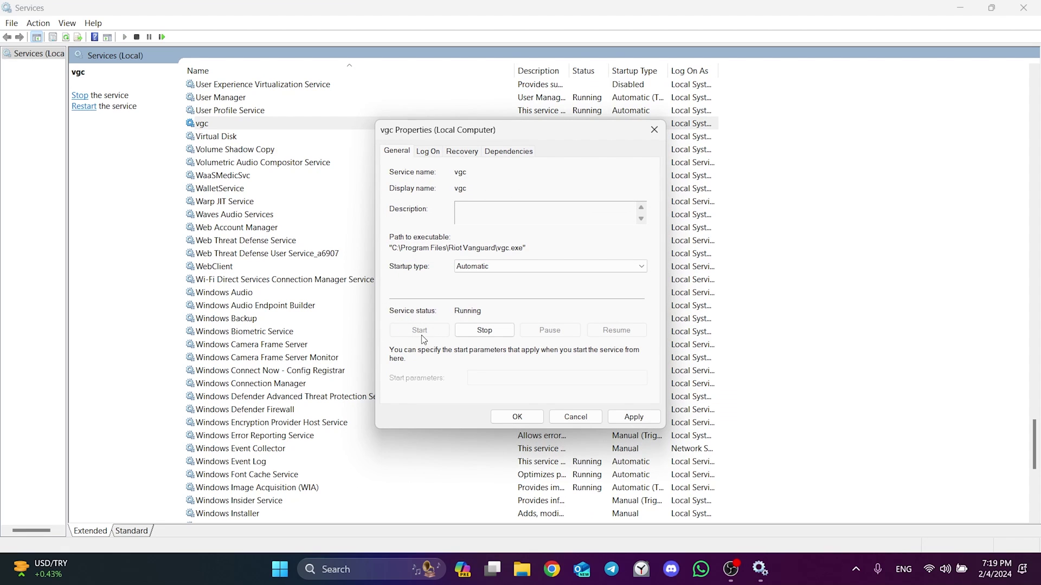
{"action": "left_click", "coordinate": [634, 417]}
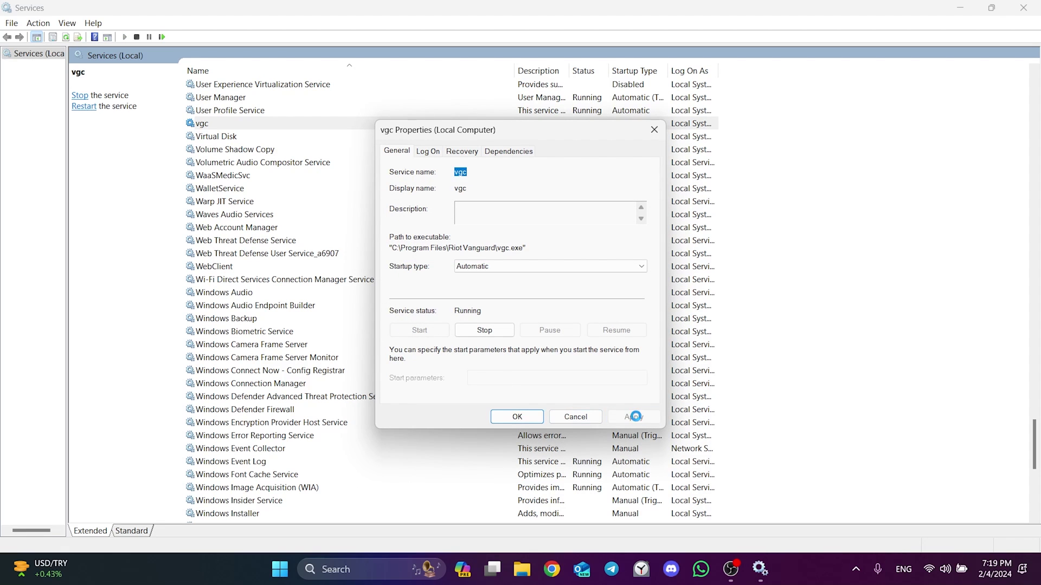
{"action": "left_click", "coordinate": [515, 416]}
{"action": "left_click", "coordinate": [791, 348]}
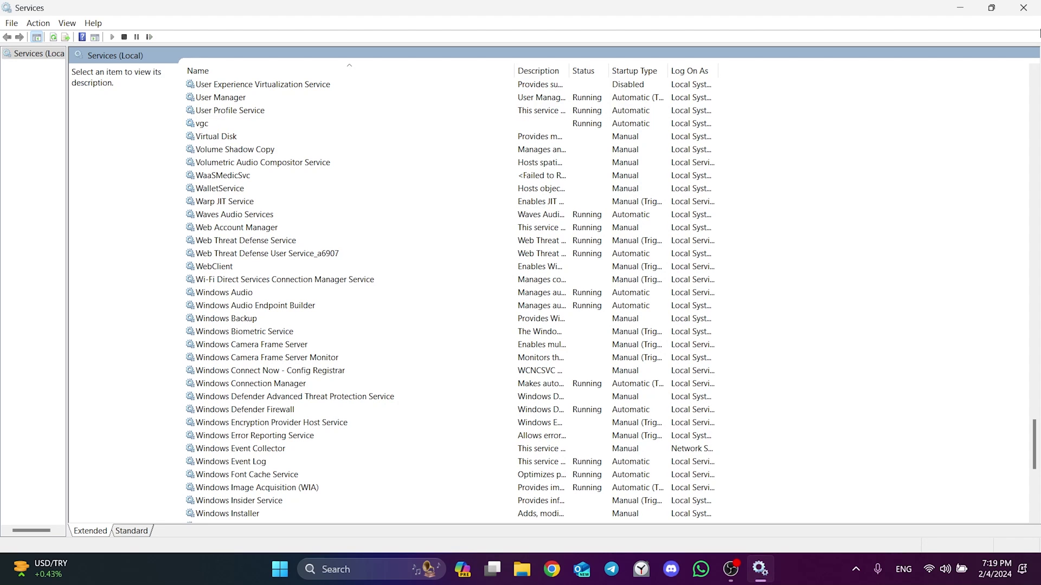
Close the Services console and look at the Start menu's power options
{"action": "left_click", "coordinate": [1023, 7]}
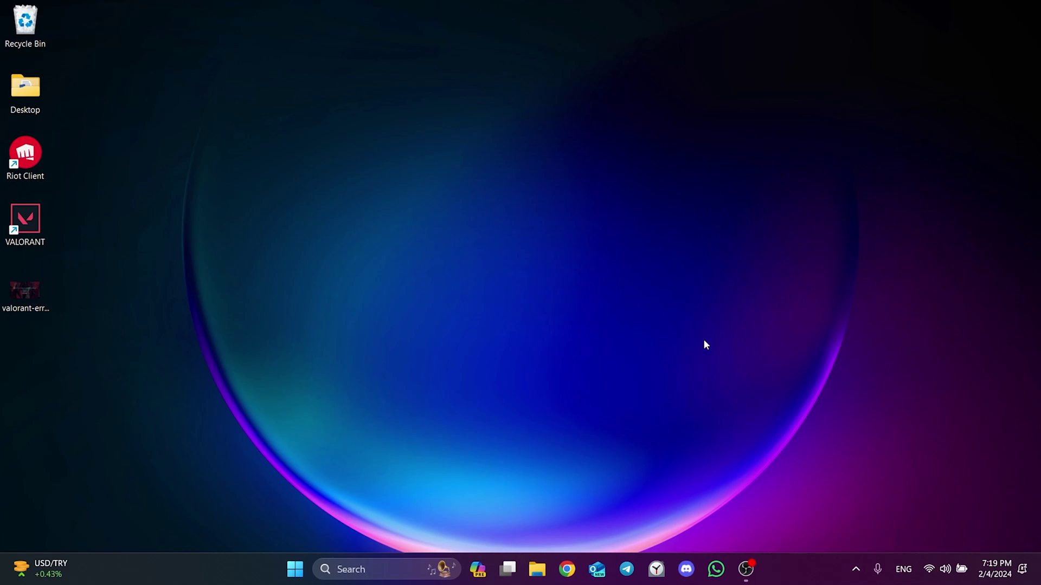
{"action": "left_click", "coordinate": [288, 572]}
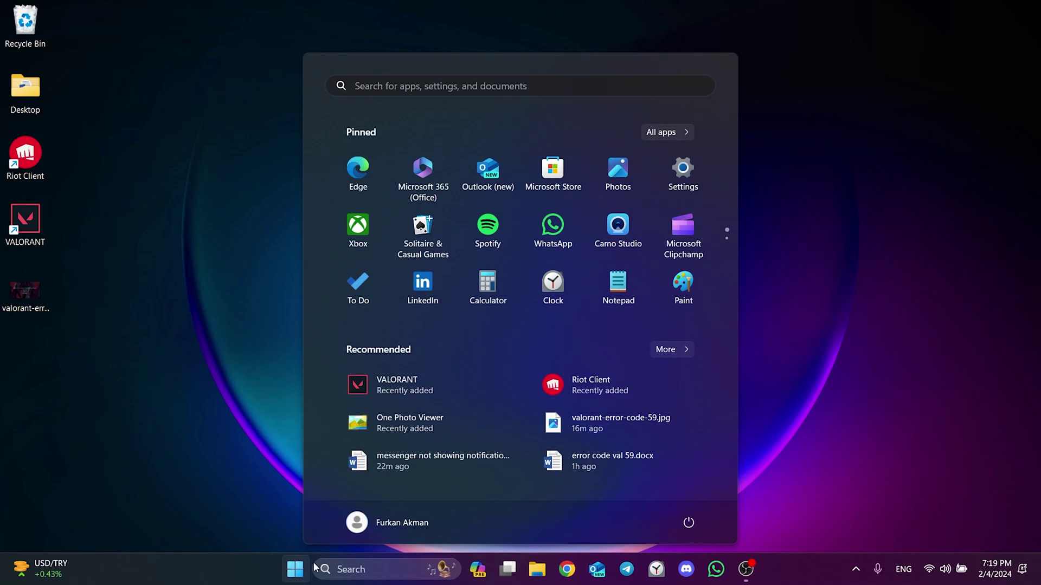
{"action": "left_click", "coordinate": [686, 523]}
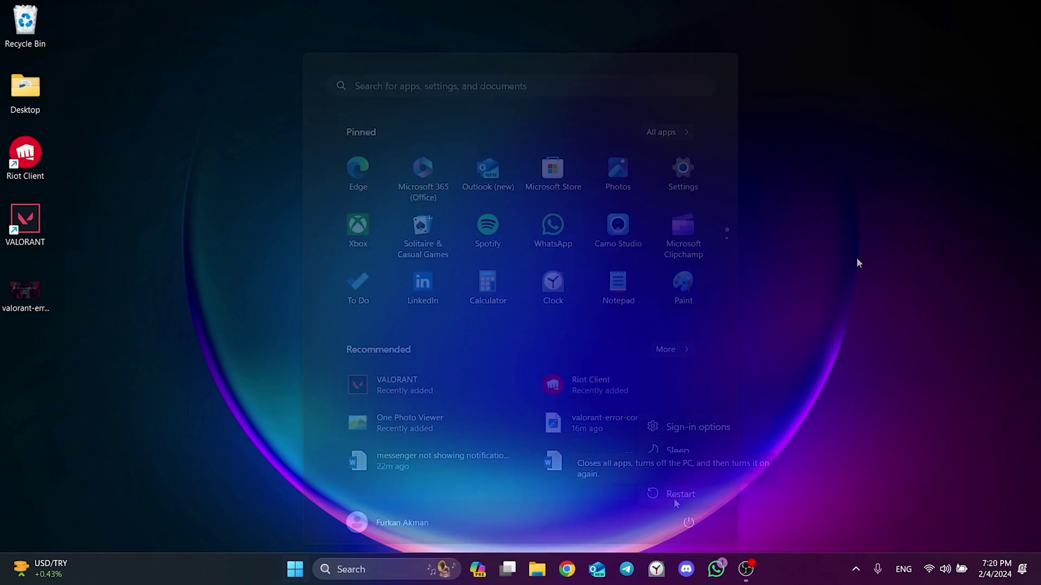
{"action": "left_click", "coordinate": [857, 257]}
Open the Run dialog via search and enter the local AppData path
{"action": "left_click", "coordinate": [378, 579]}
{"action": "type", "text": "run"}
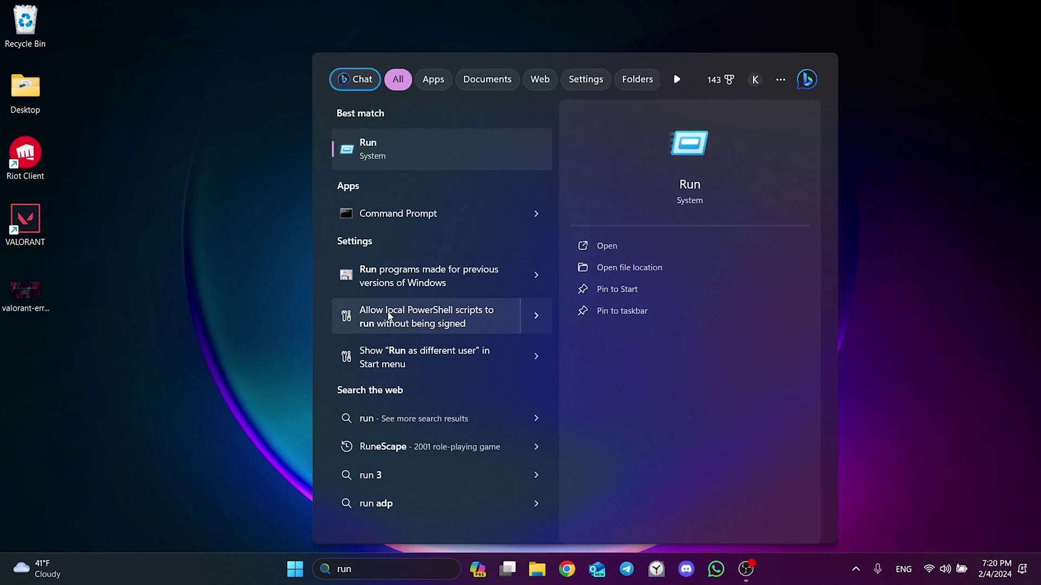
{"action": "left_click", "coordinate": [386, 163]}
{"action": "type", "text": "%"}
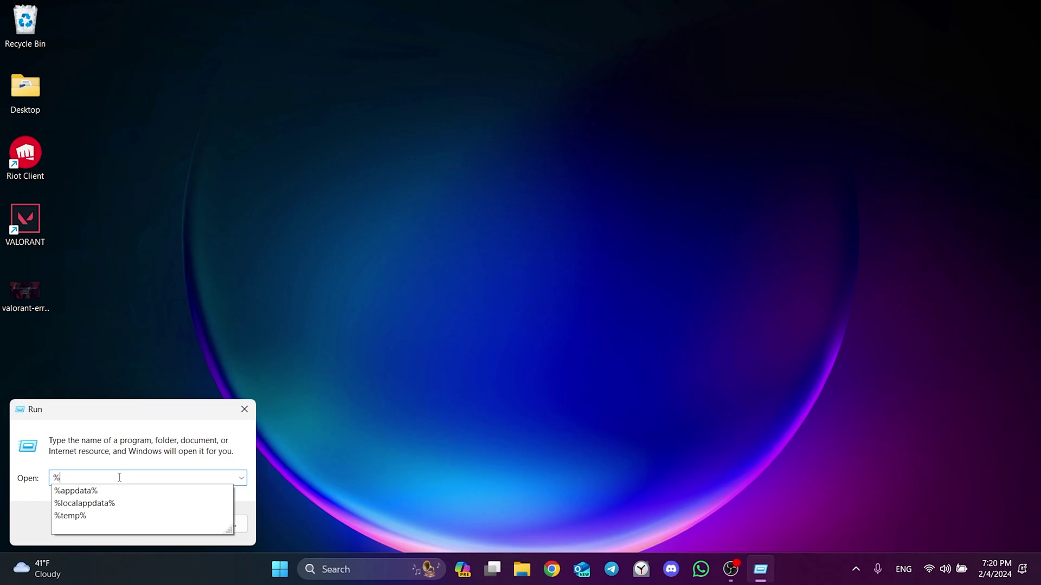
{"action": "type", "text": "locappdata"}
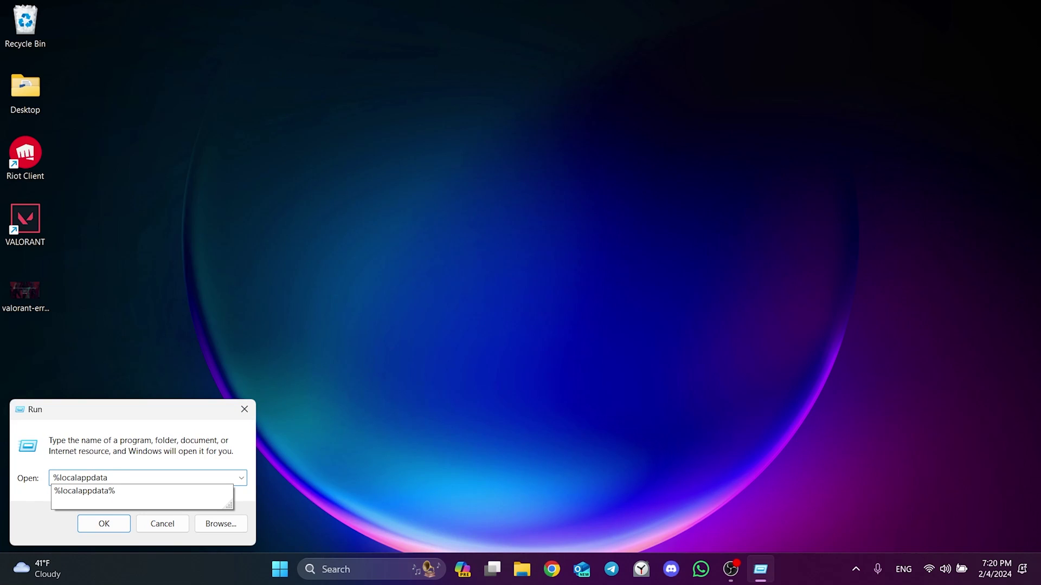
{"action": "type", "text": "%"}
Open AppData\Local in a maximized window and delete its VALORANT folder
{"action": "left_click", "coordinate": [97, 523]}
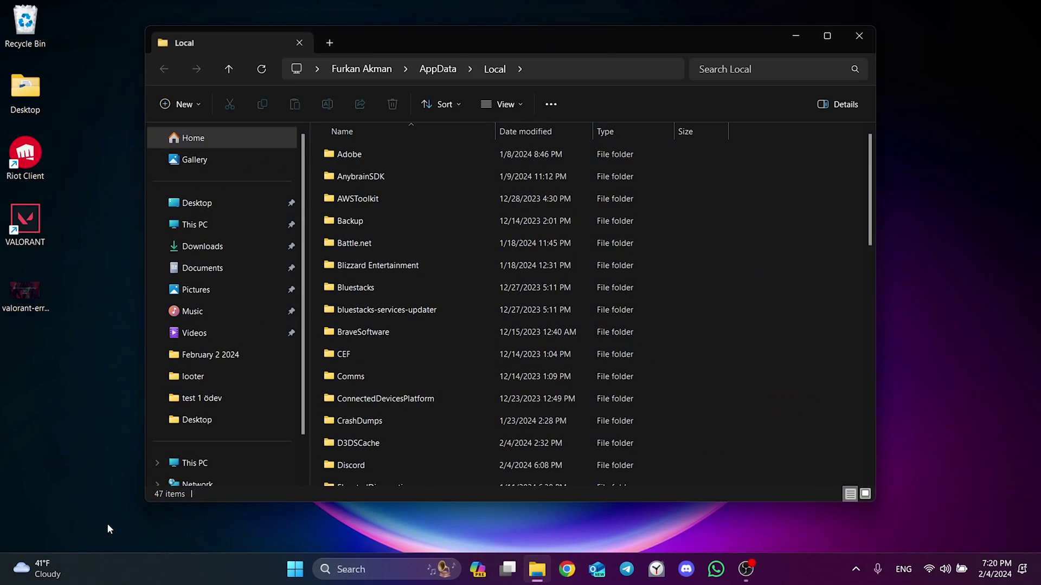
{"action": "double_click", "coordinate": [614, 34]}
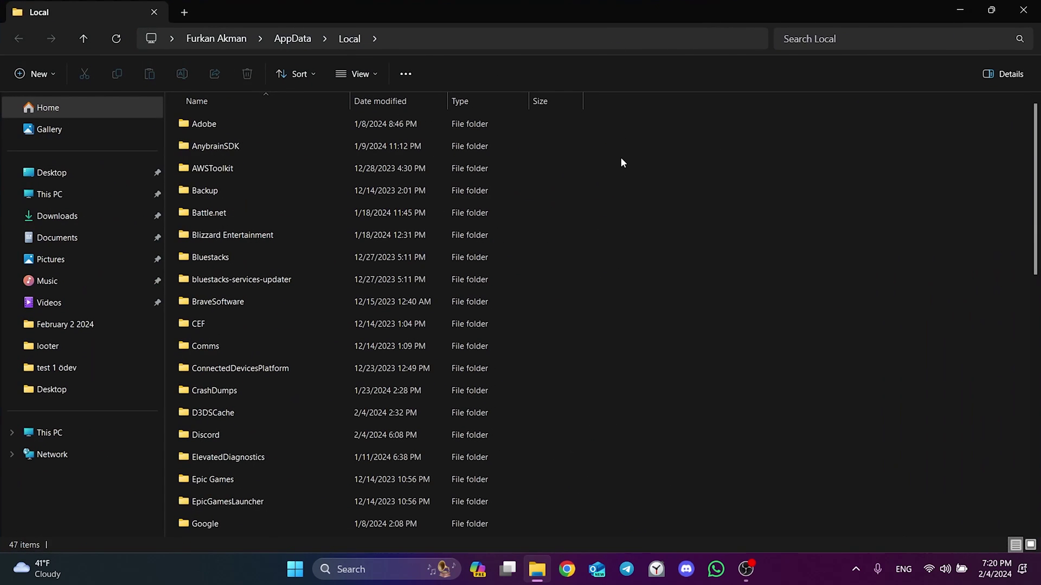
{"action": "key", "text": "v"}
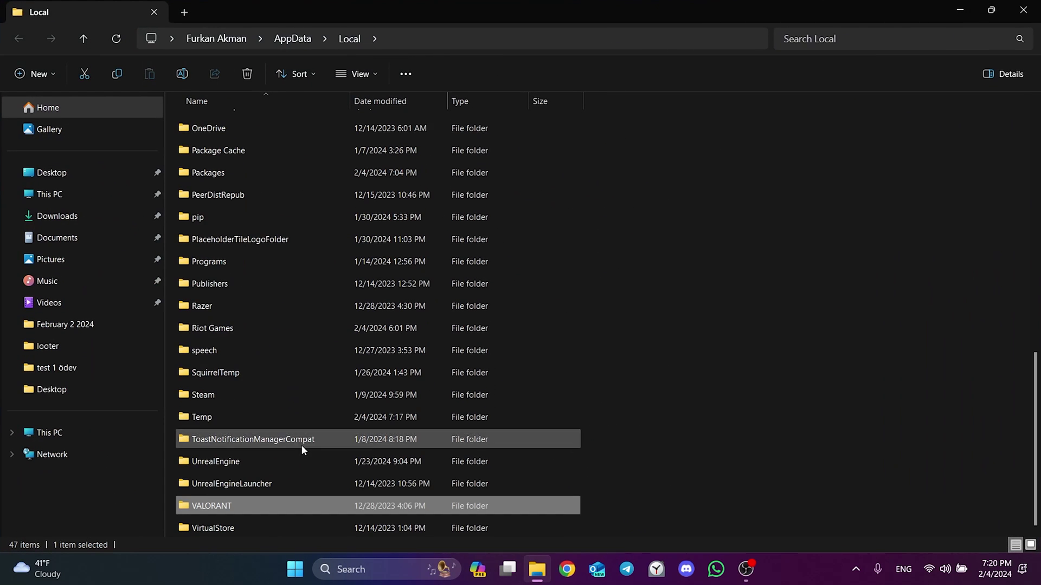
{"action": "right_click", "coordinate": [205, 503]}
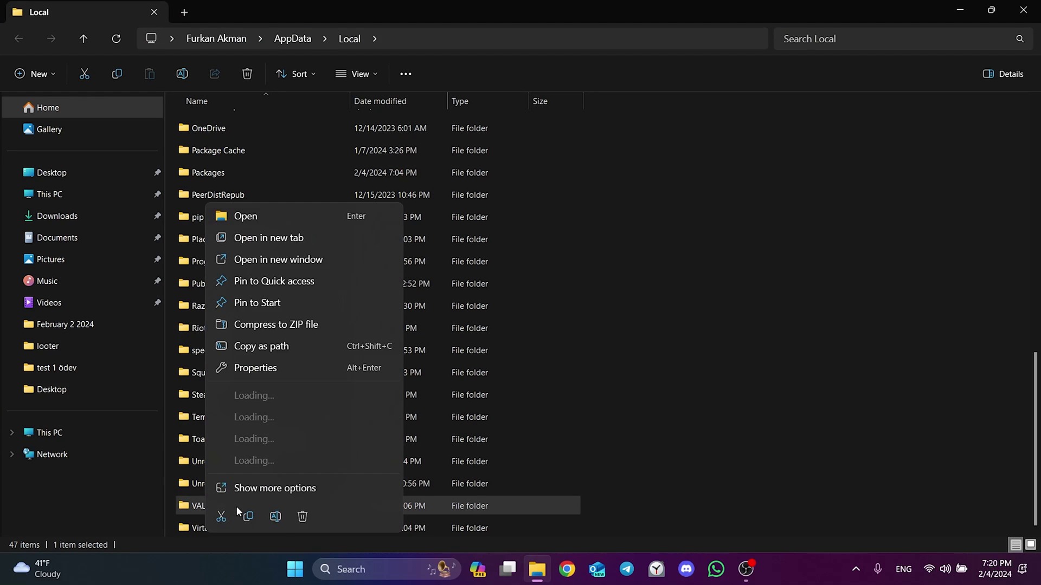
{"action": "left_click", "coordinate": [302, 516]}
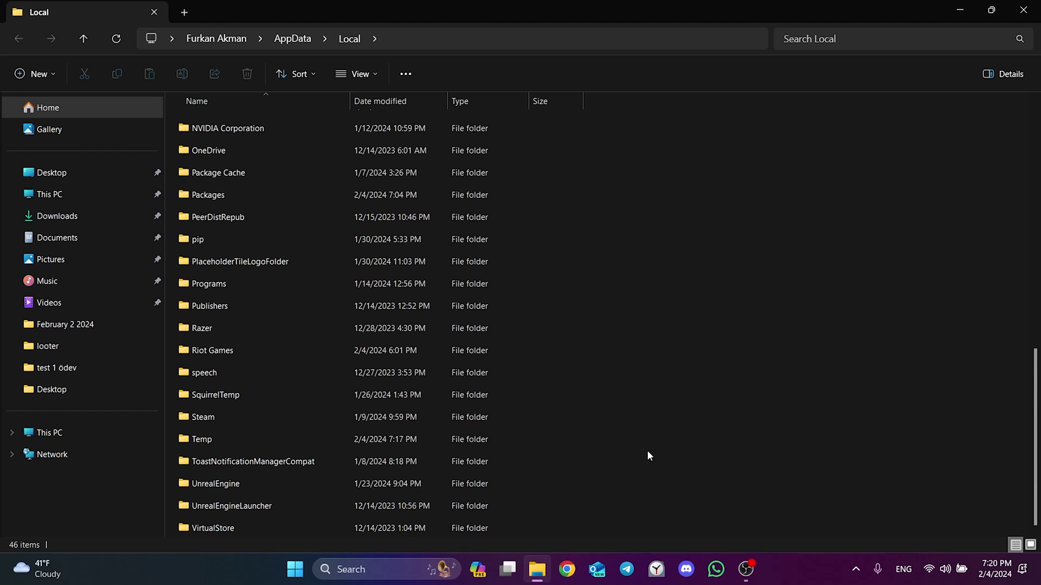
Delete the VALORANT folder inside Riot Games, then return to the Local folder
{"action": "key", "text": "r"}
{"action": "double_click", "coordinate": [258, 352]}
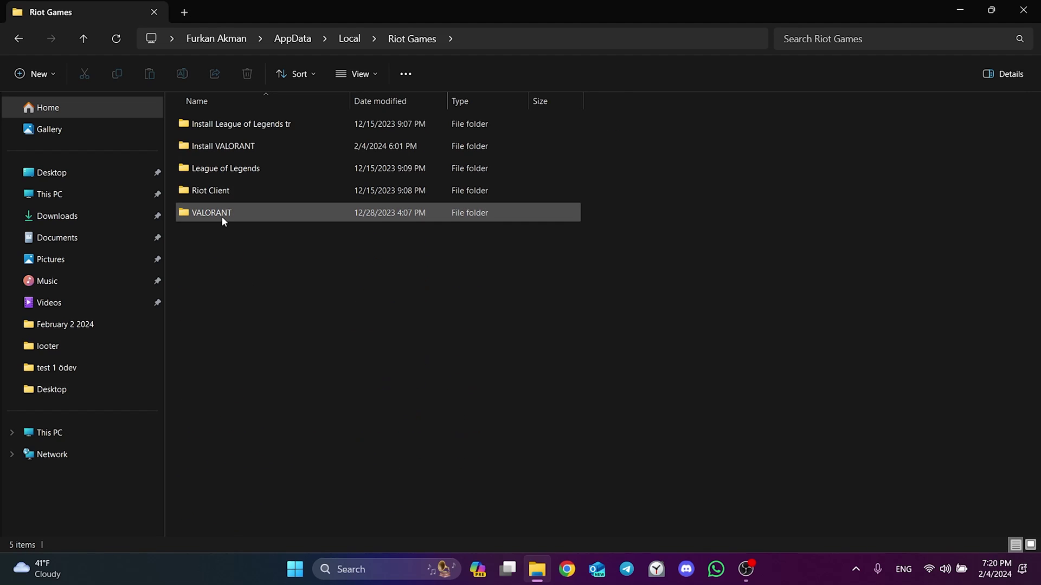
{"action": "right_click", "coordinate": [222, 216]}
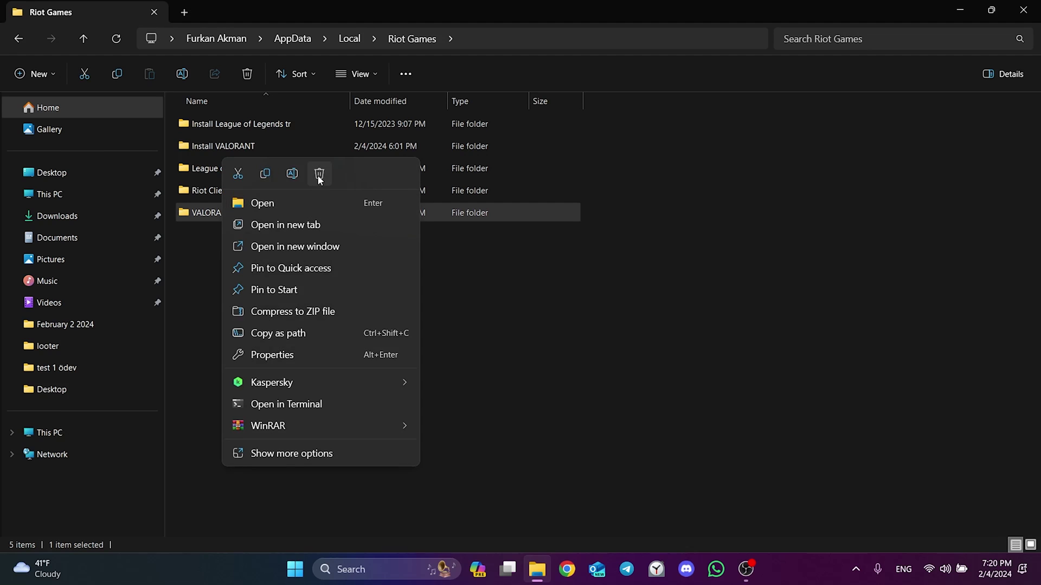
{"action": "left_click", "coordinate": [319, 174]}
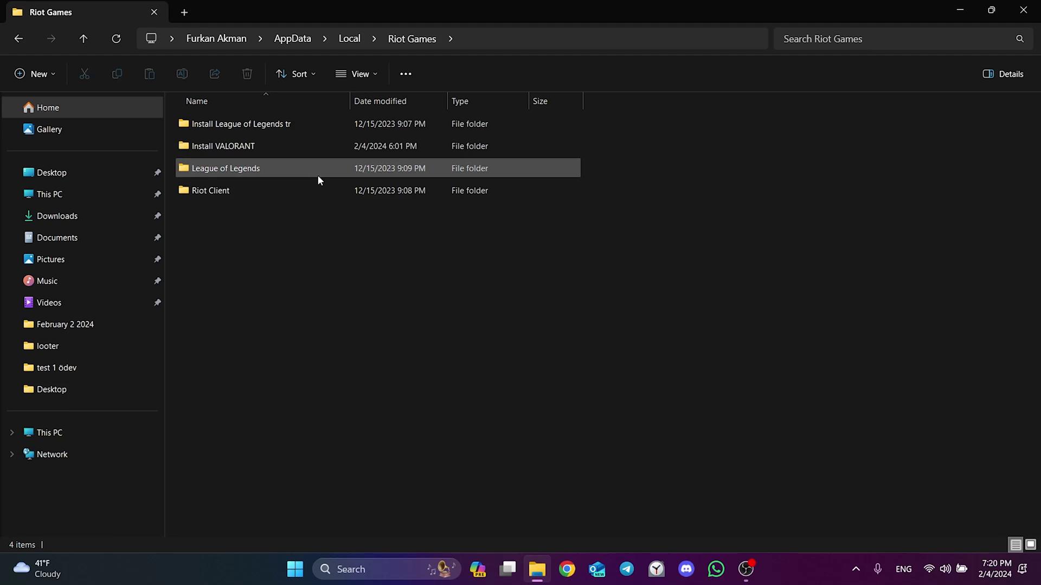
{"action": "left_click", "coordinate": [351, 40]}
Delete all Temp folder contents, granting admin permission for all and skipping in-use files
{"action": "type", "text": "temp"}
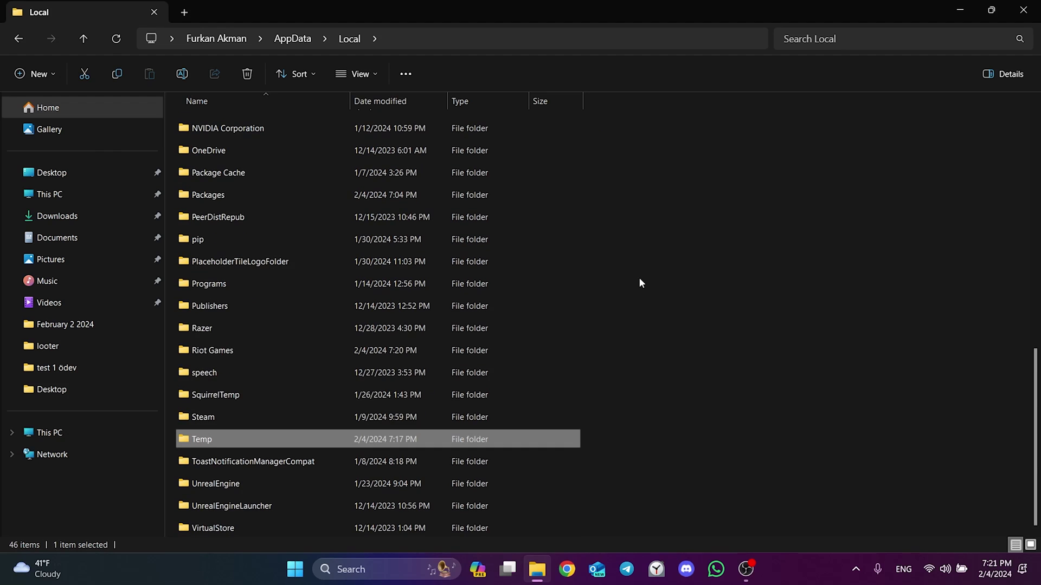
{"action": "double_click", "coordinate": [232, 437]}
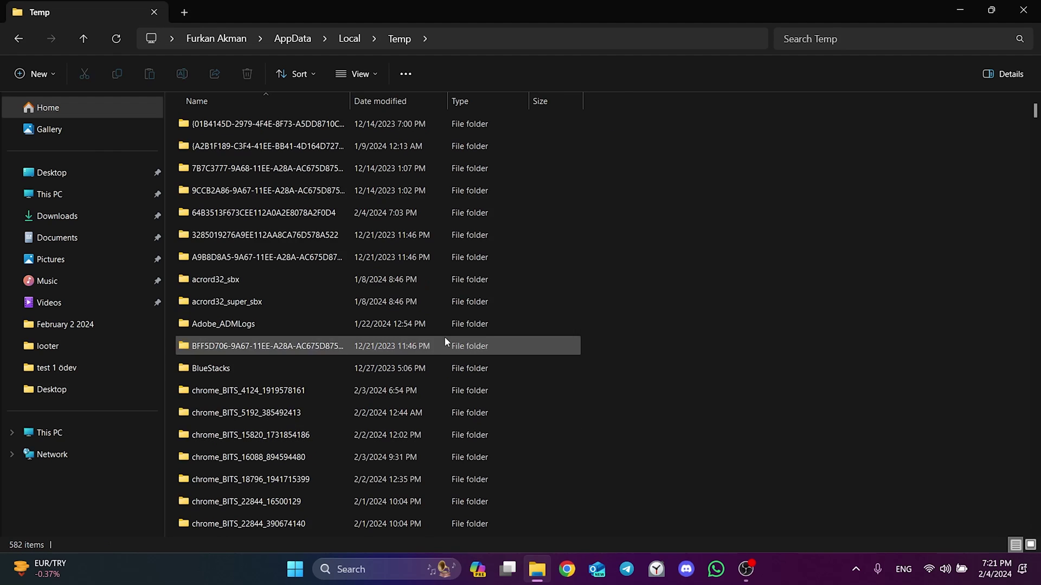
{"action": "key", "text": "ctrl+a"}
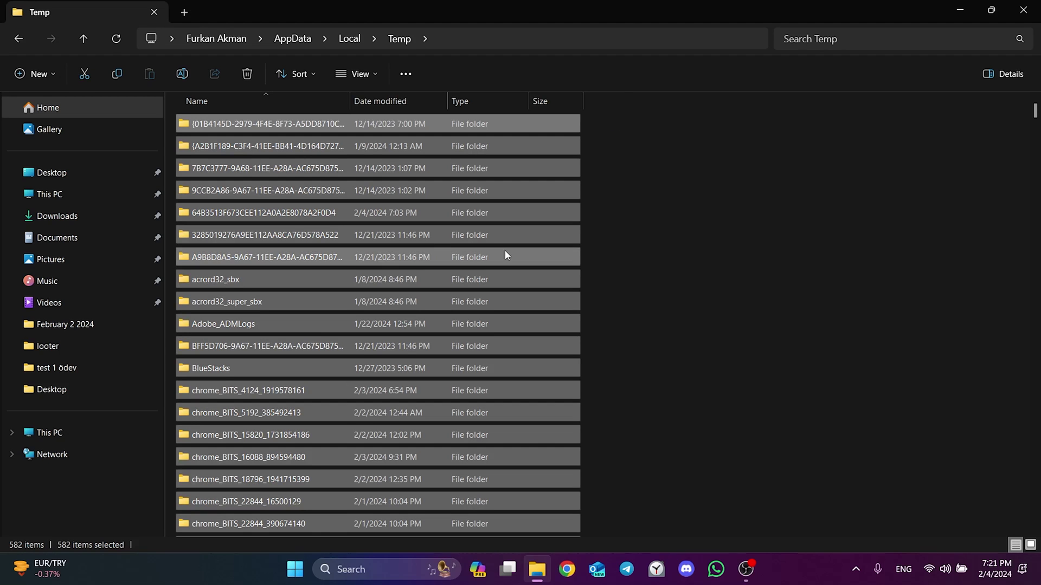
{"action": "right_click", "coordinate": [424, 239]}
{"action": "left_click", "coordinate": [523, 256]}
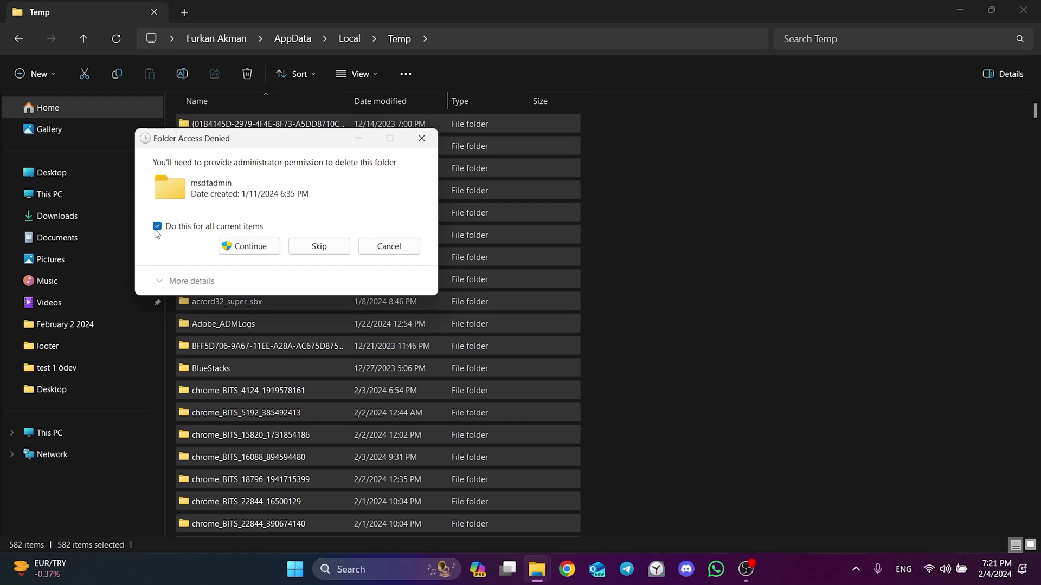
{"action": "left_click", "coordinate": [251, 247]}
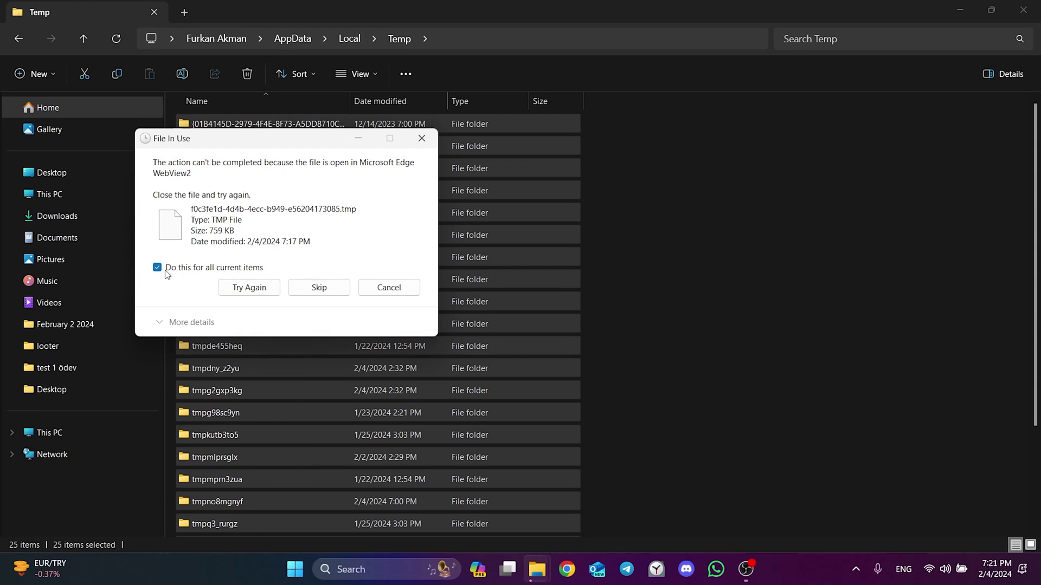
{"action": "left_click", "coordinate": [316, 285]}
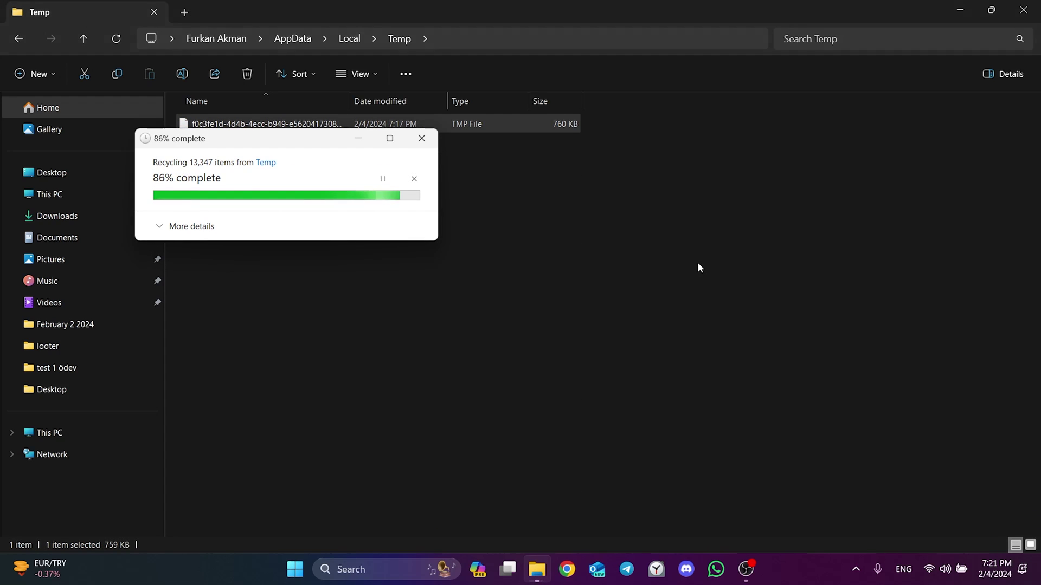
{"action": "left_click", "coordinate": [698, 263]}
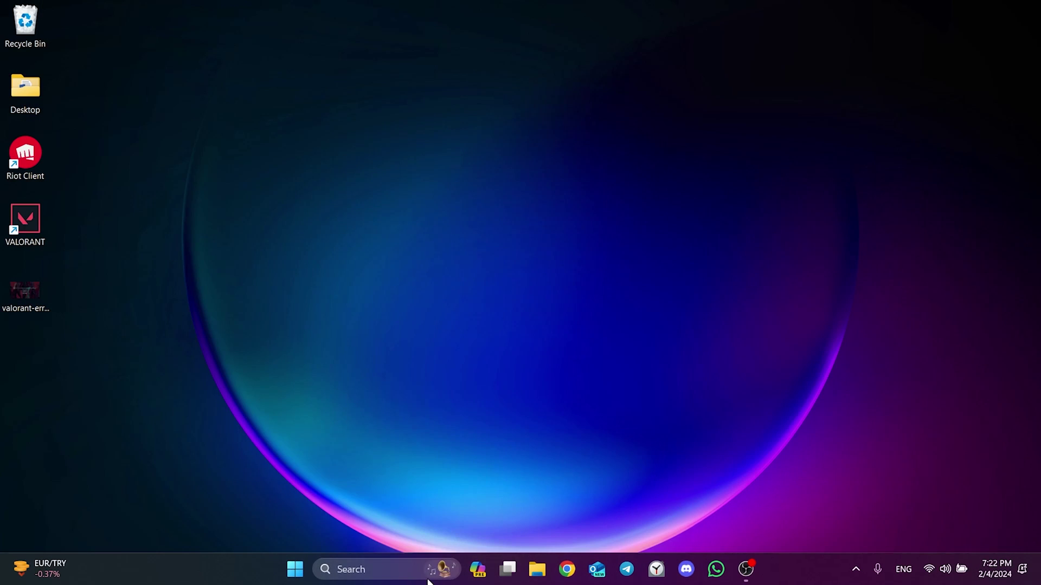
Search 'riot' and follow the Riot Client shortcut to D:\Riot Games\VALORANT\Riot Client
{"action": "left_click", "coordinate": [428, 577]}
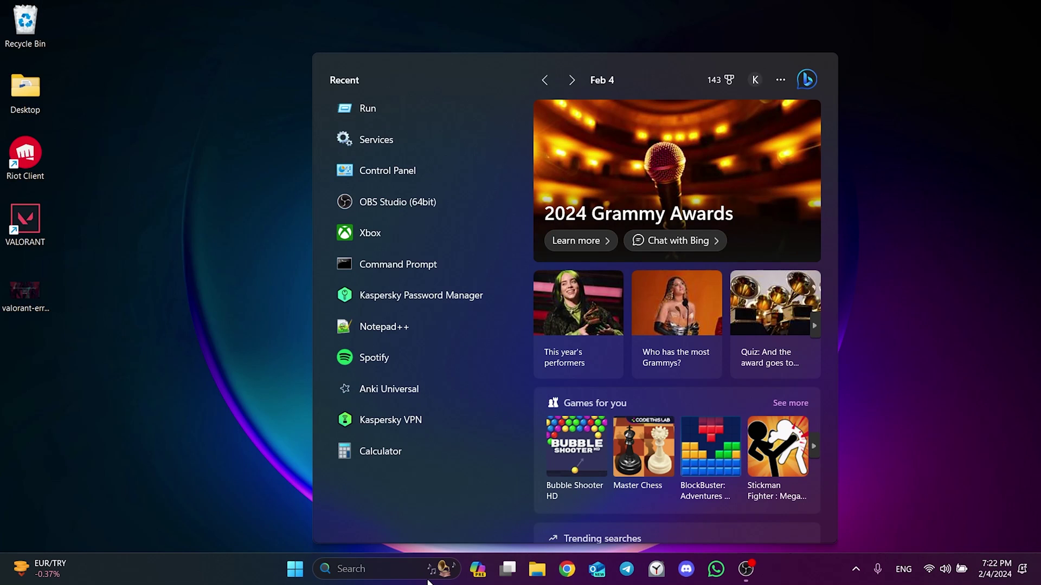
{"action": "type", "text": "riot"}
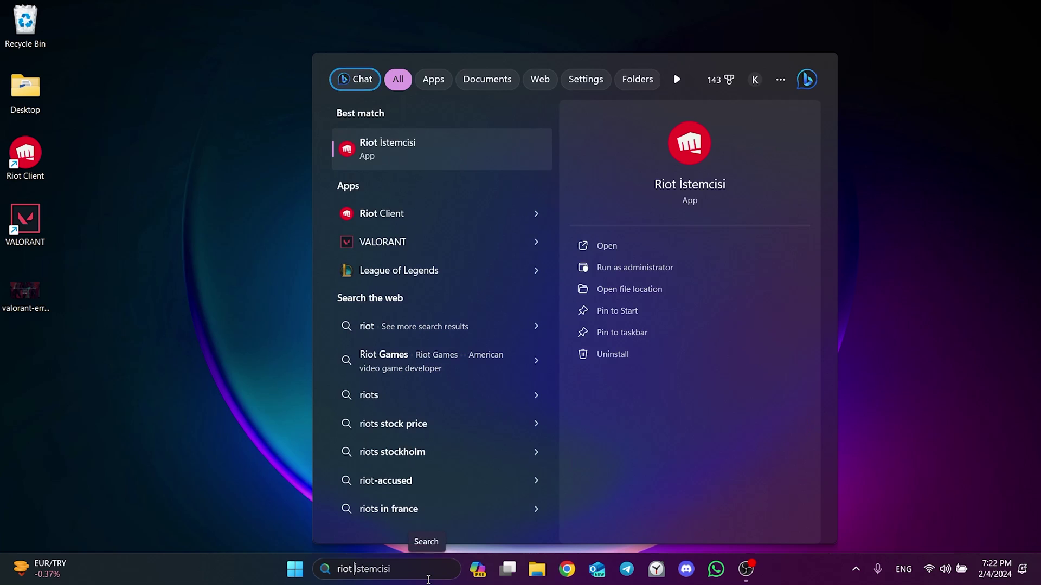
{"action": "right_click", "coordinate": [377, 215]}
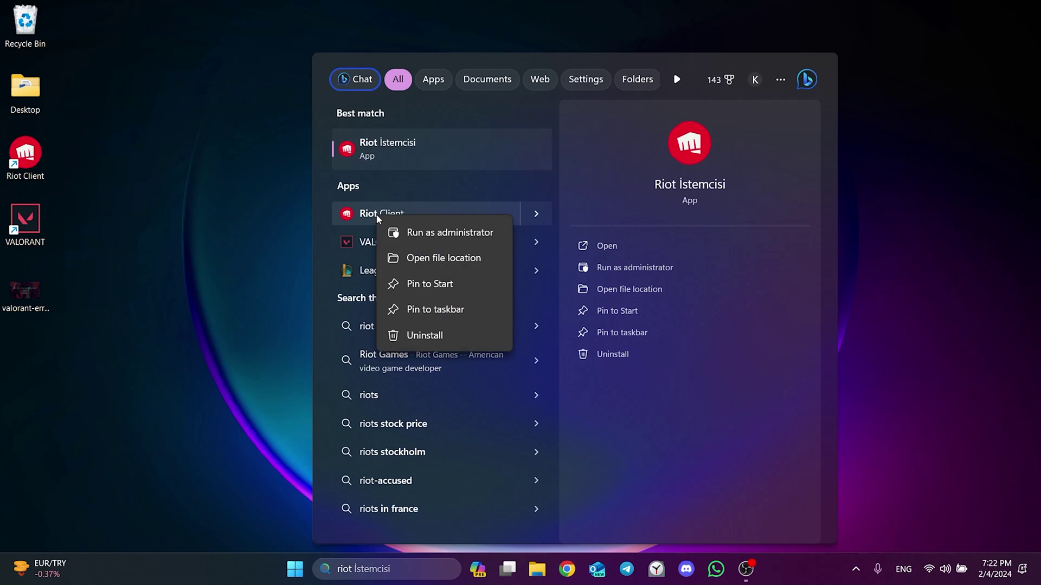
{"action": "left_click", "coordinate": [430, 258]}
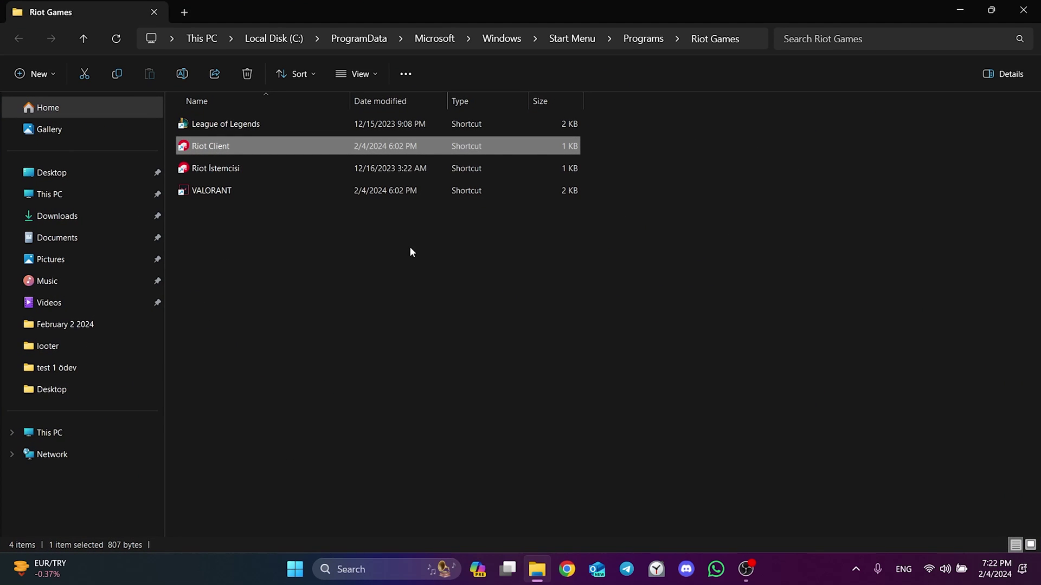
{"action": "right_click", "coordinate": [216, 142]}
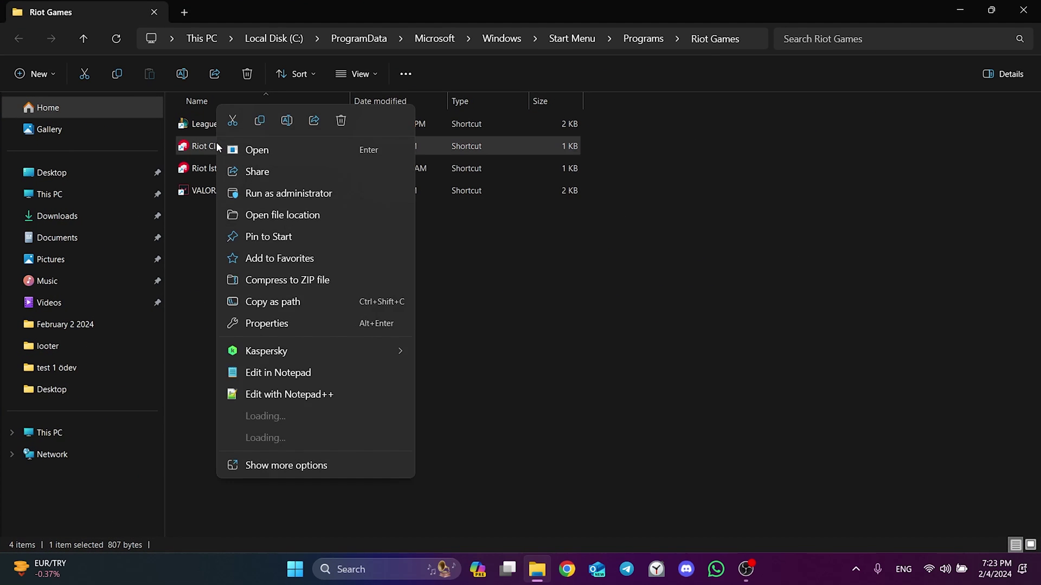
{"action": "left_click", "coordinate": [284, 216]}
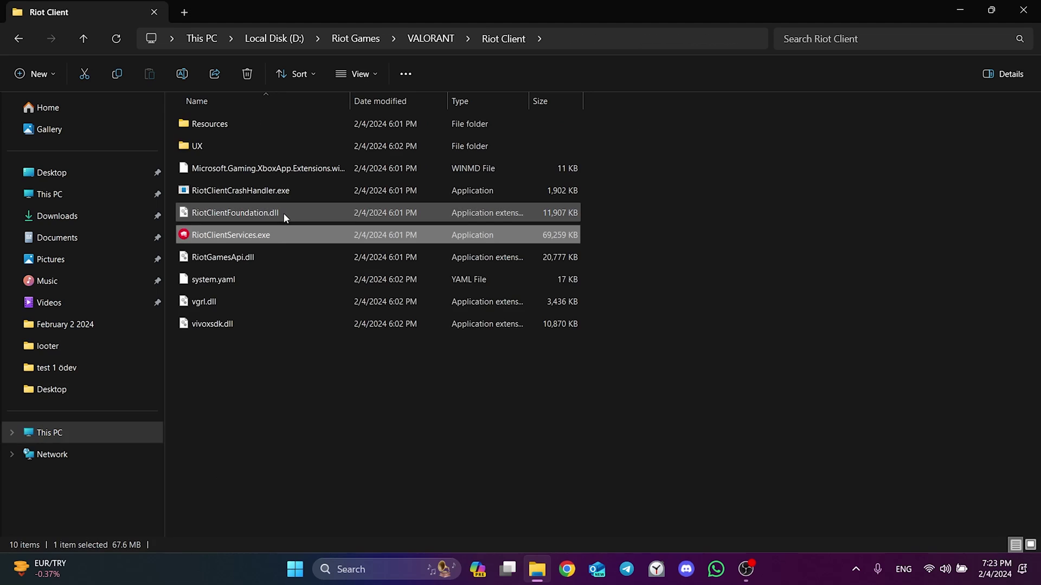
{"action": "left_click", "coordinate": [286, 363]}
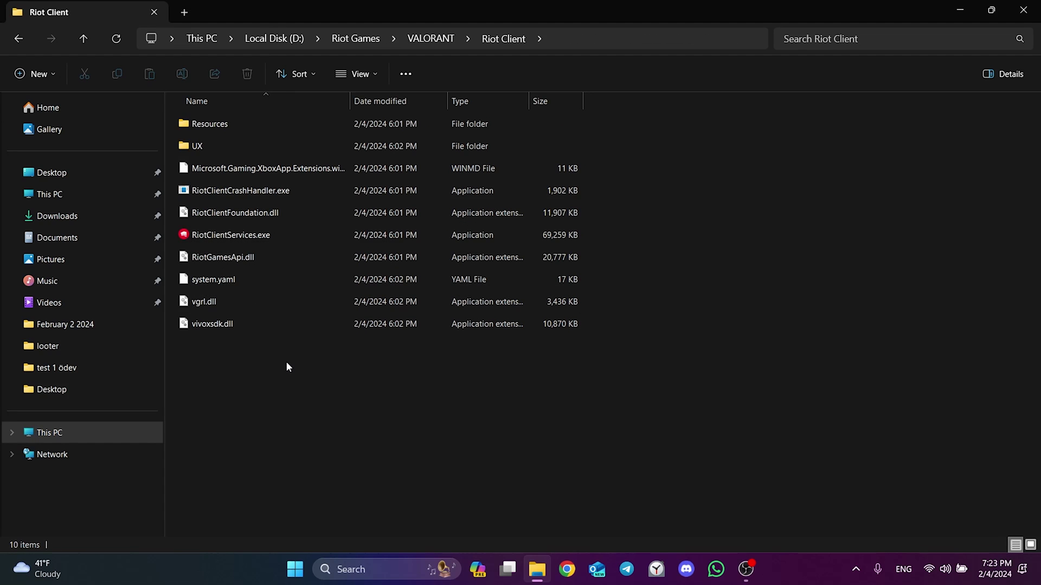
Enable 'Run this program as an administrator' in RiotClientServices.exe's Compatibility properties and apply
{"action": "right_click", "coordinate": [234, 237]}
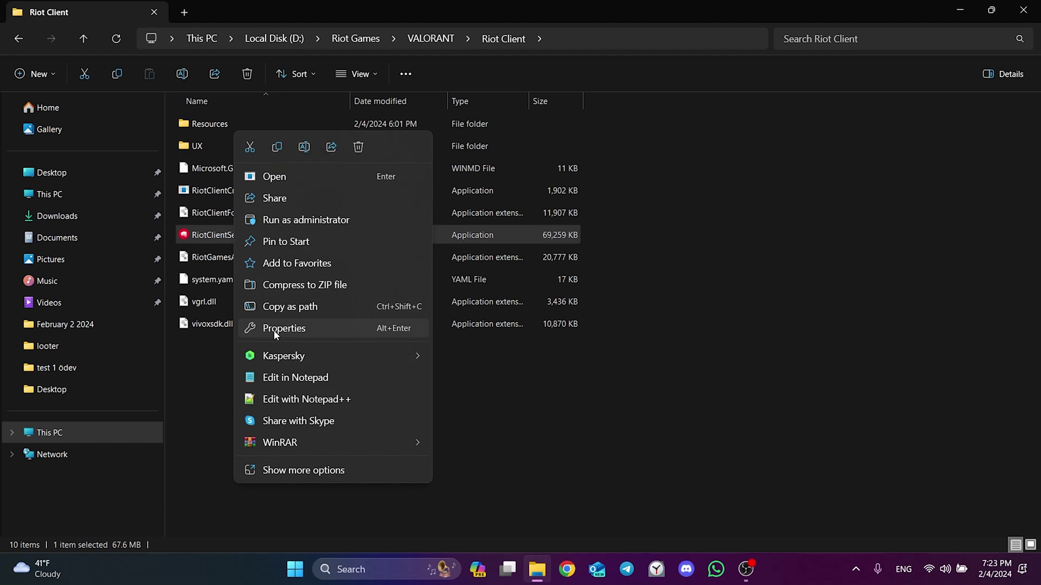
{"action": "left_click", "coordinate": [274, 329]}
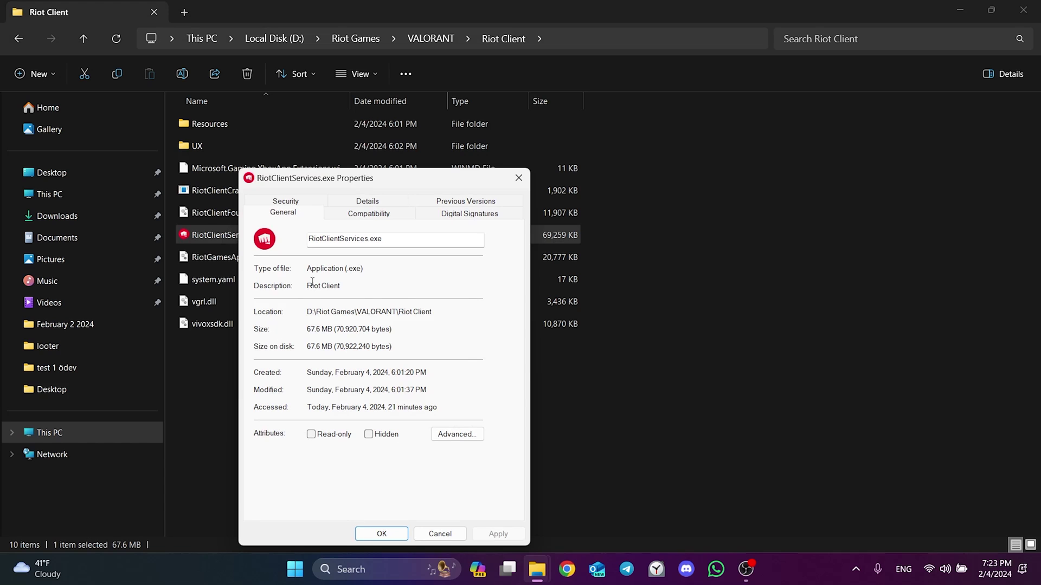
{"action": "left_click", "coordinate": [370, 217]}
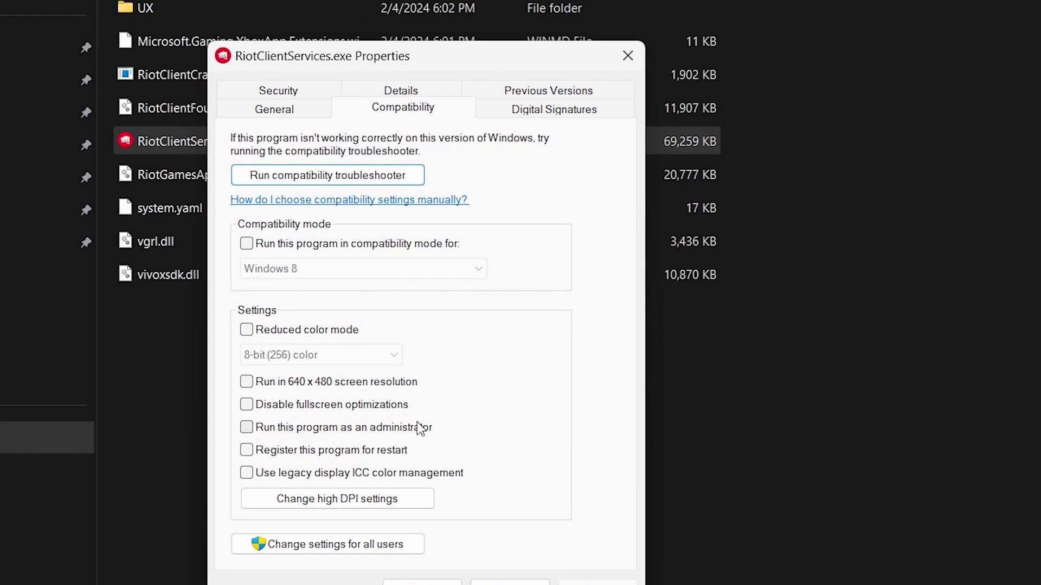
{"action": "left_click", "coordinate": [246, 427]}
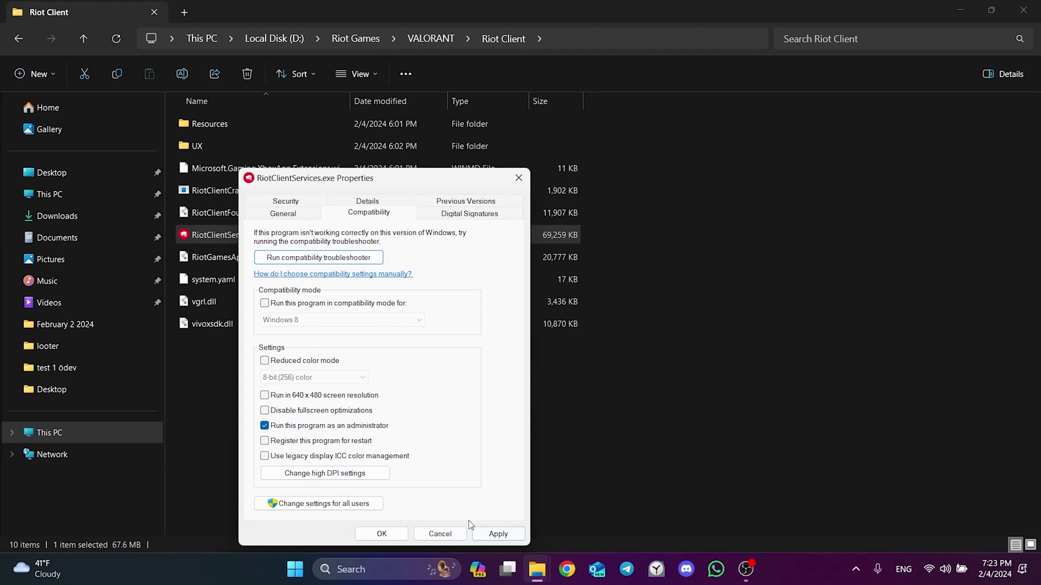
{"action": "left_click", "coordinate": [498, 534]}
{"action": "left_click", "coordinate": [382, 534]}
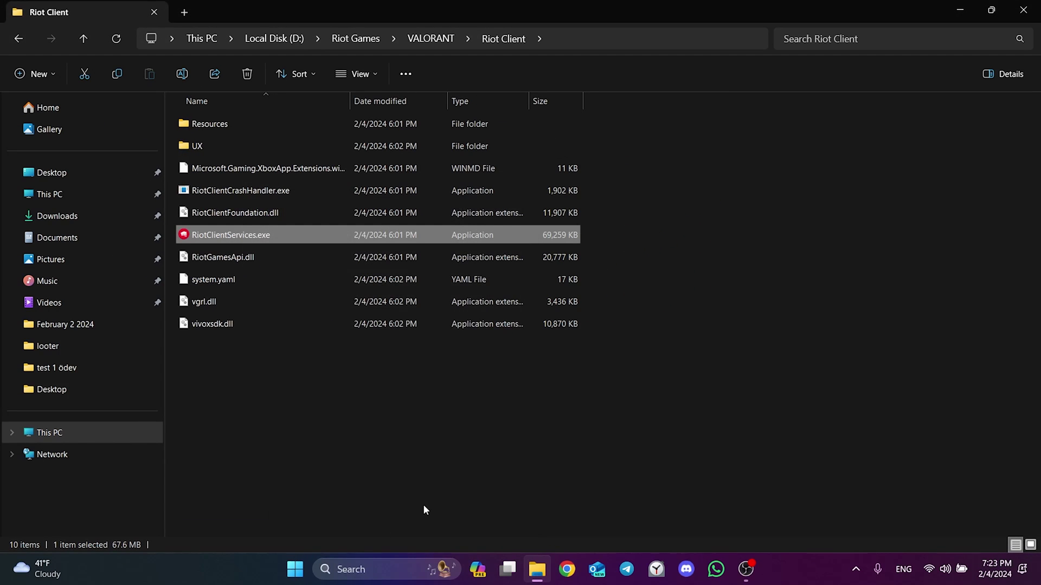
{"action": "left_click", "coordinate": [841, 286]}
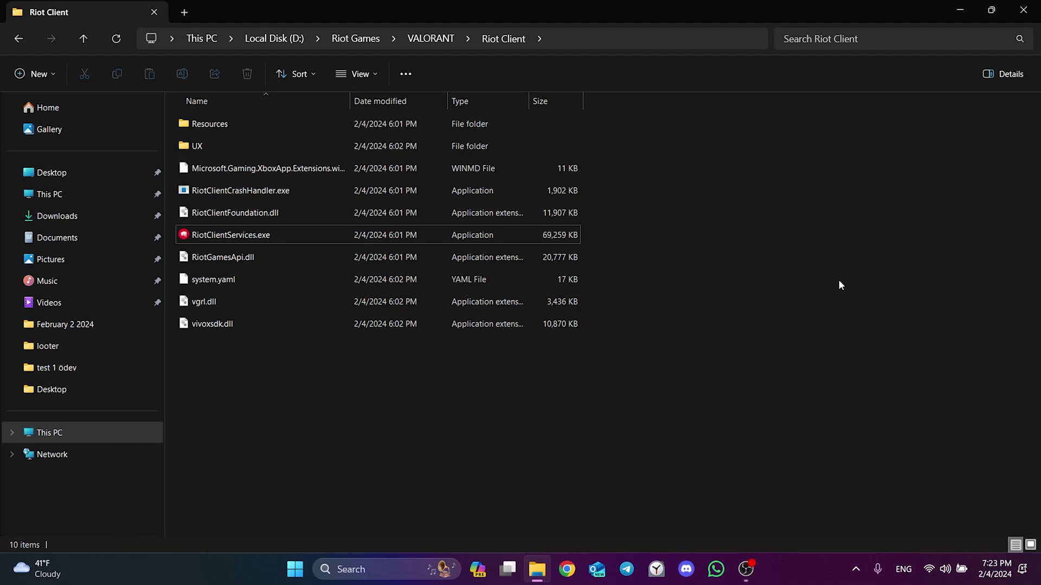
Close the Riot Client folder window in File Explorer to return to the desktop
{"action": "left_click", "coordinate": [1023, 10]}
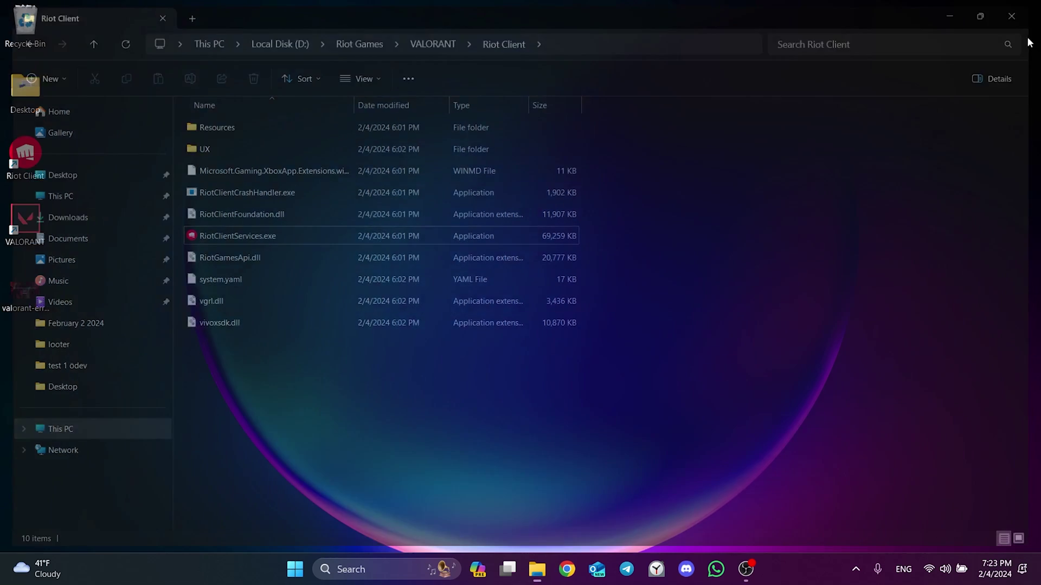